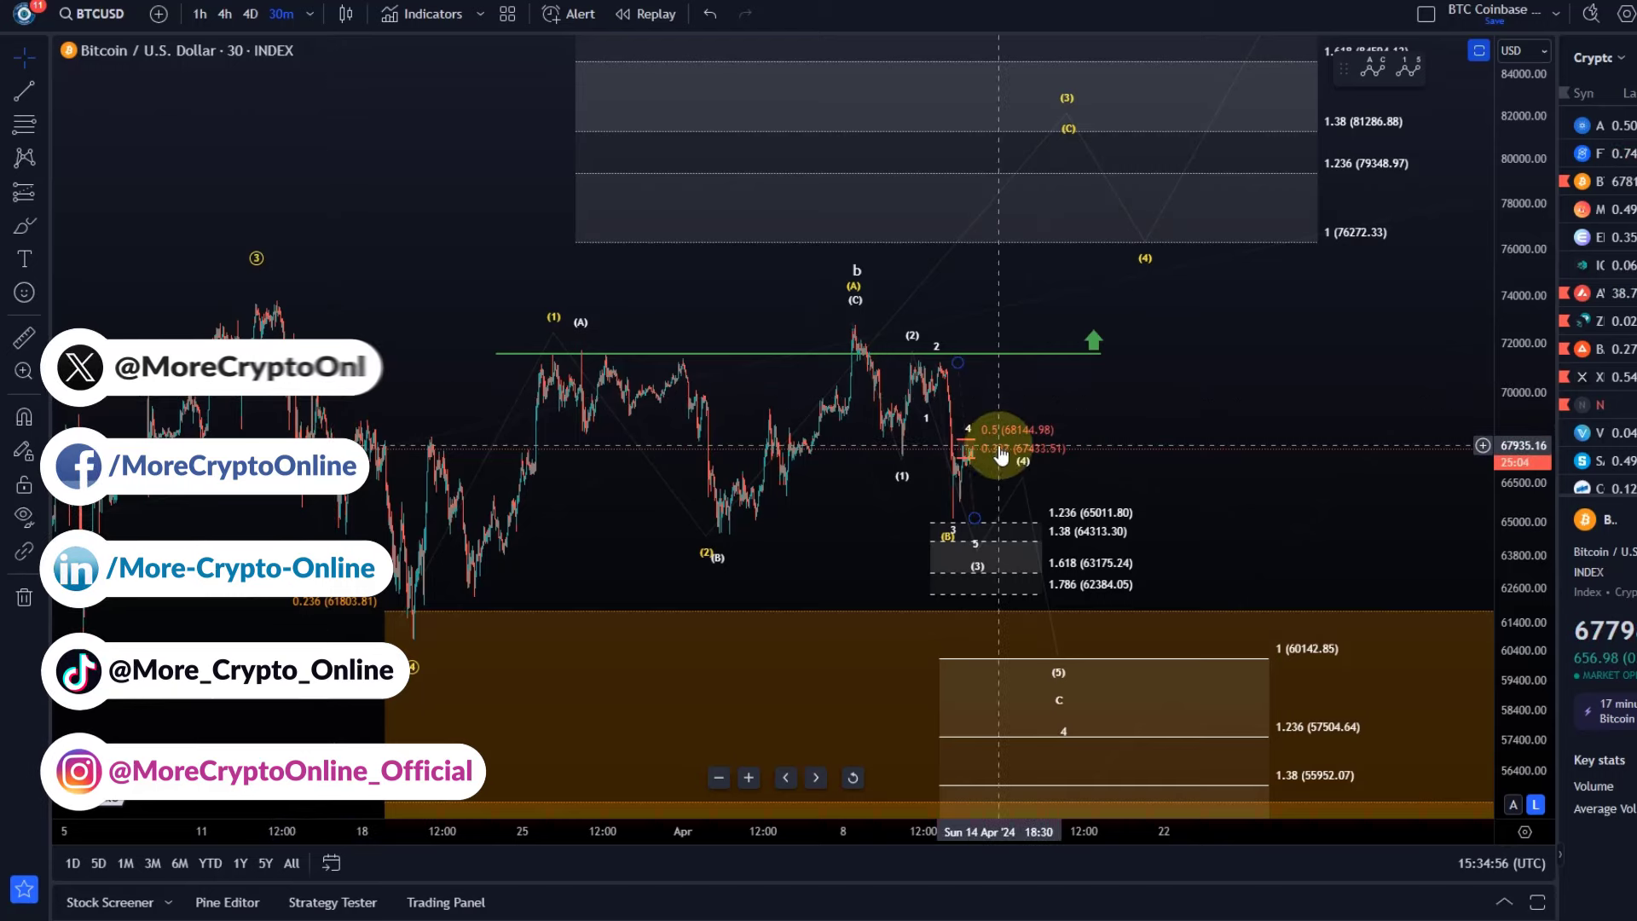
# Step: Switch the BTCUSD chart to the 1-hour interval
pyautogui.click(963, 444)
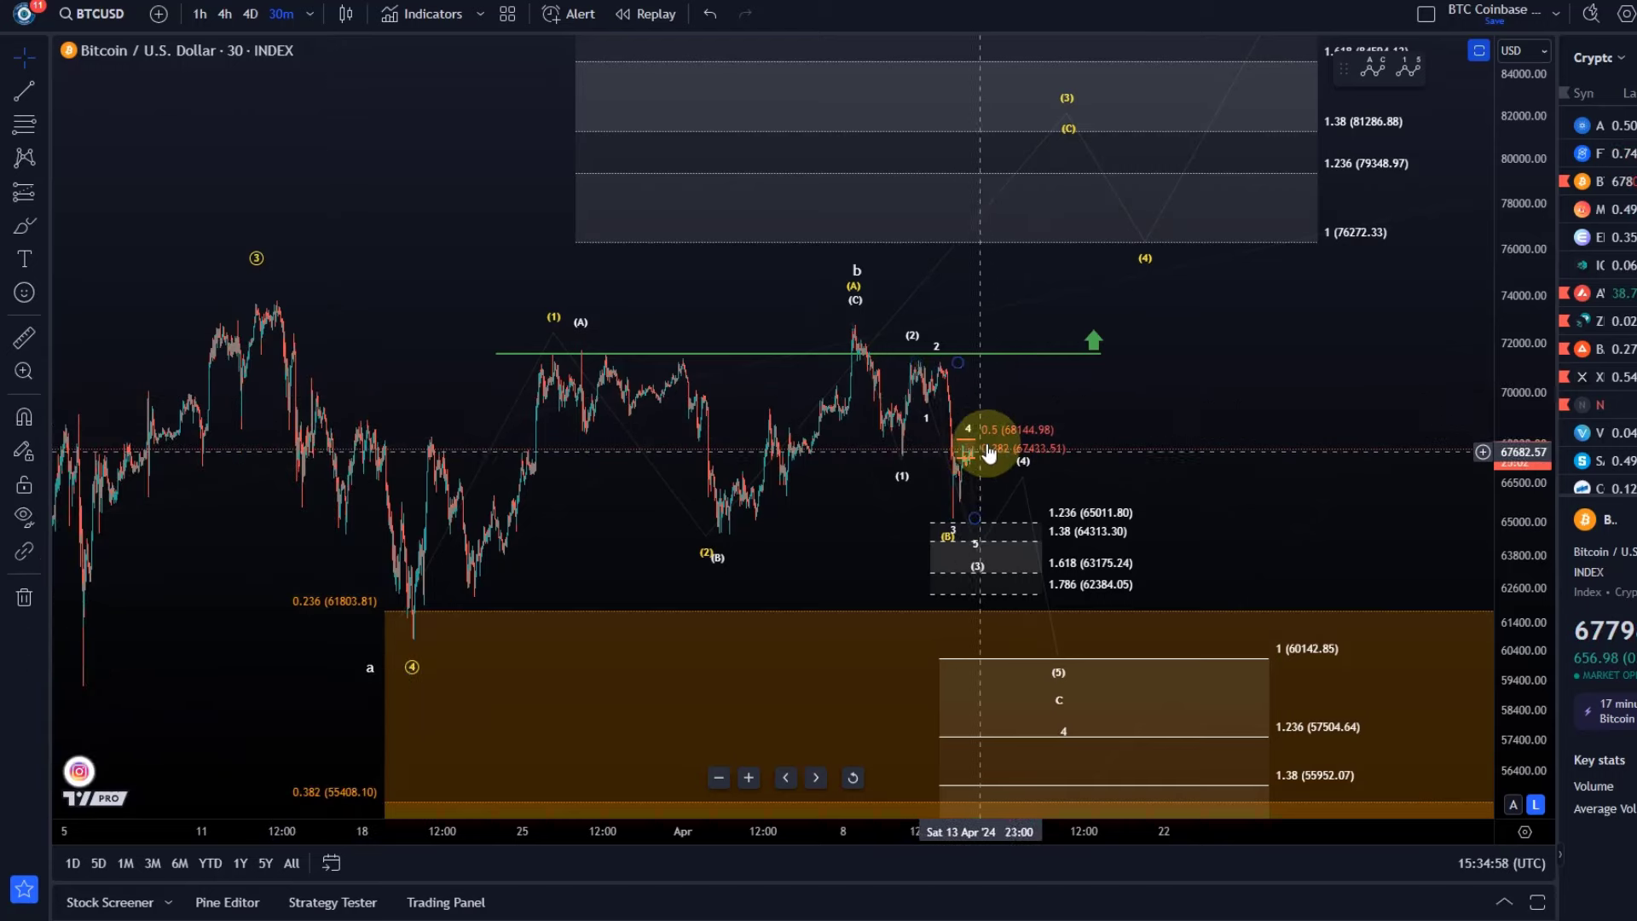
pyautogui.scroll(-1, 712, 561)
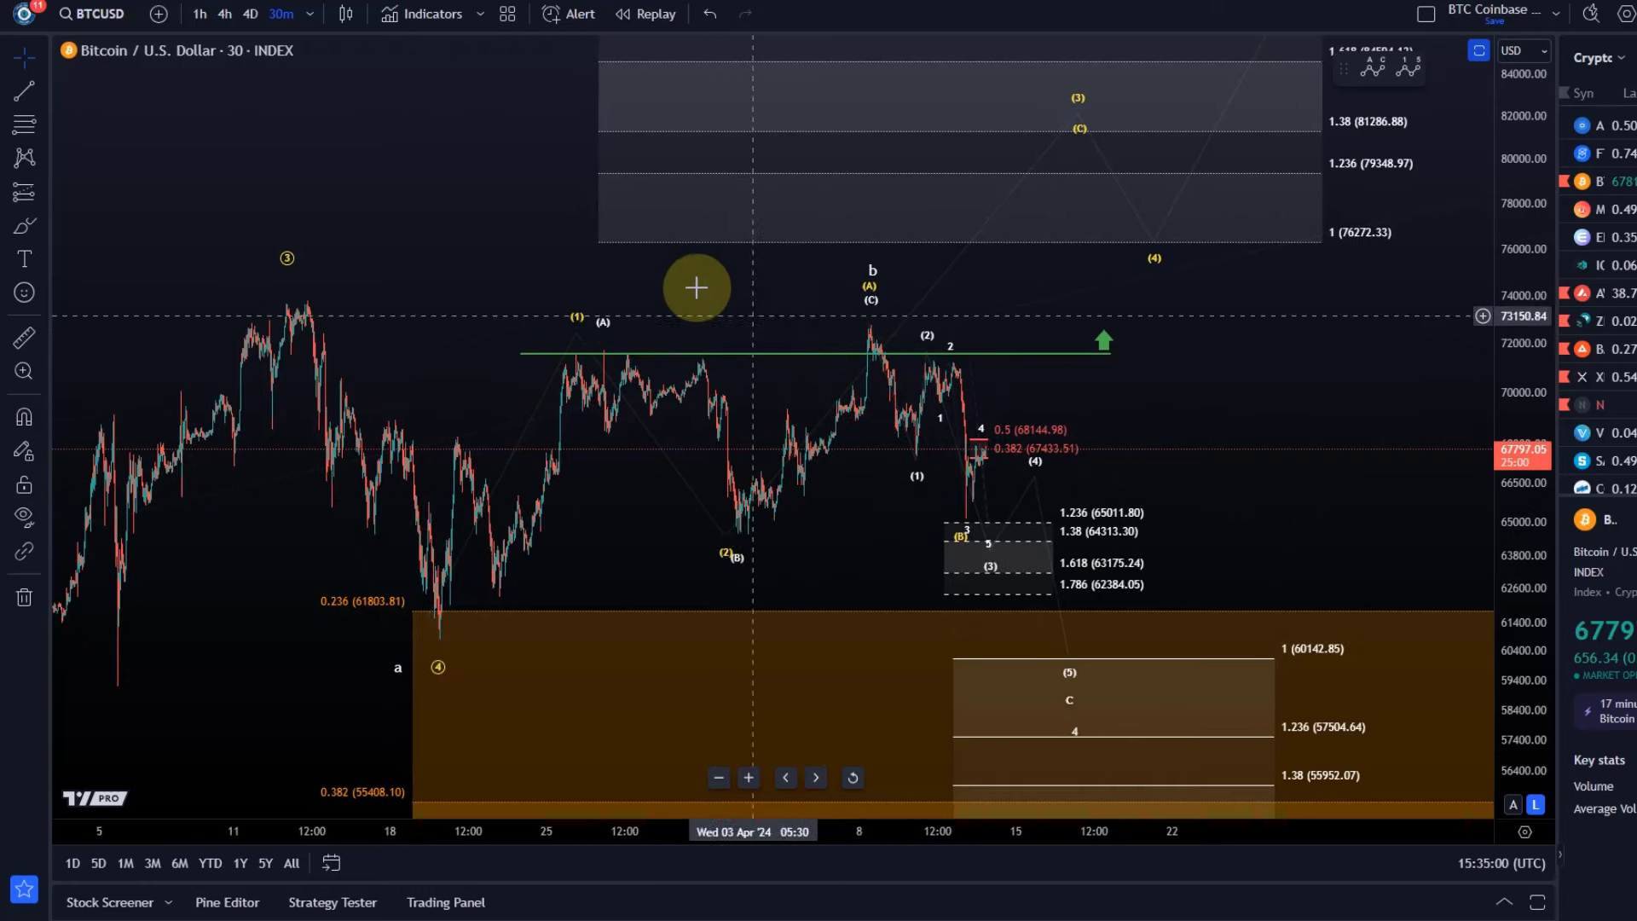
pyautogui.click(199, 15)
pyautogui.moveTo(1095, 338); pyautogui.dragTo(1478, 389)
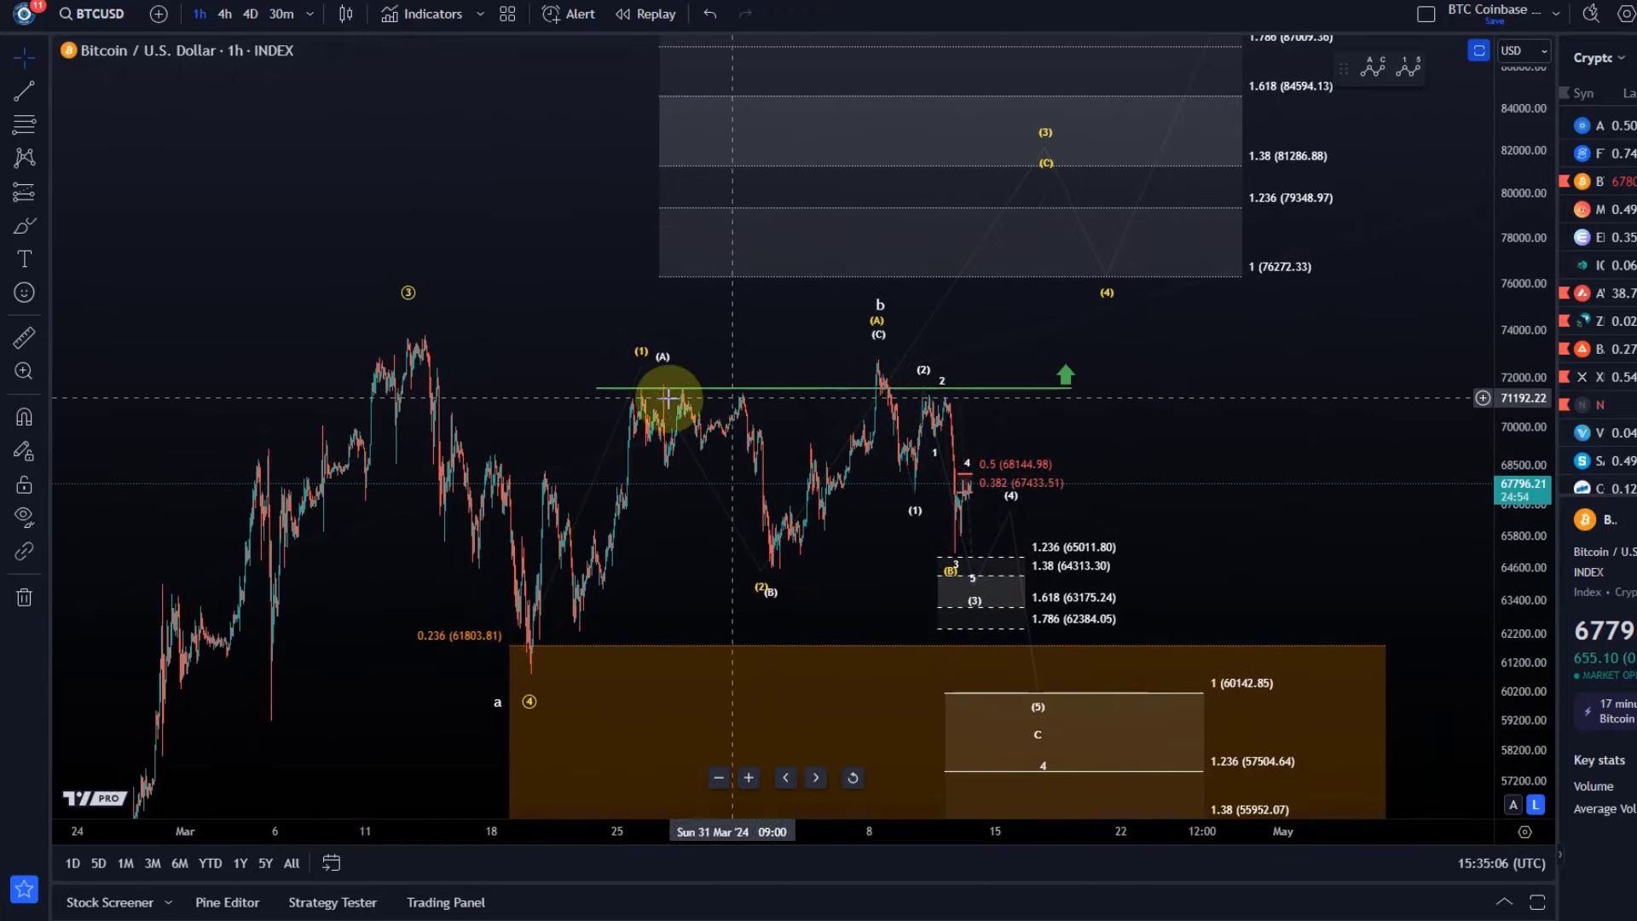
# Step: Examine the yellow and white wave counts on the hourly chart, including the upside Fibonacci targets and the orange support zone
pyautogui.moveTo(391, 222); pyautogui.dragTo(161, 222)
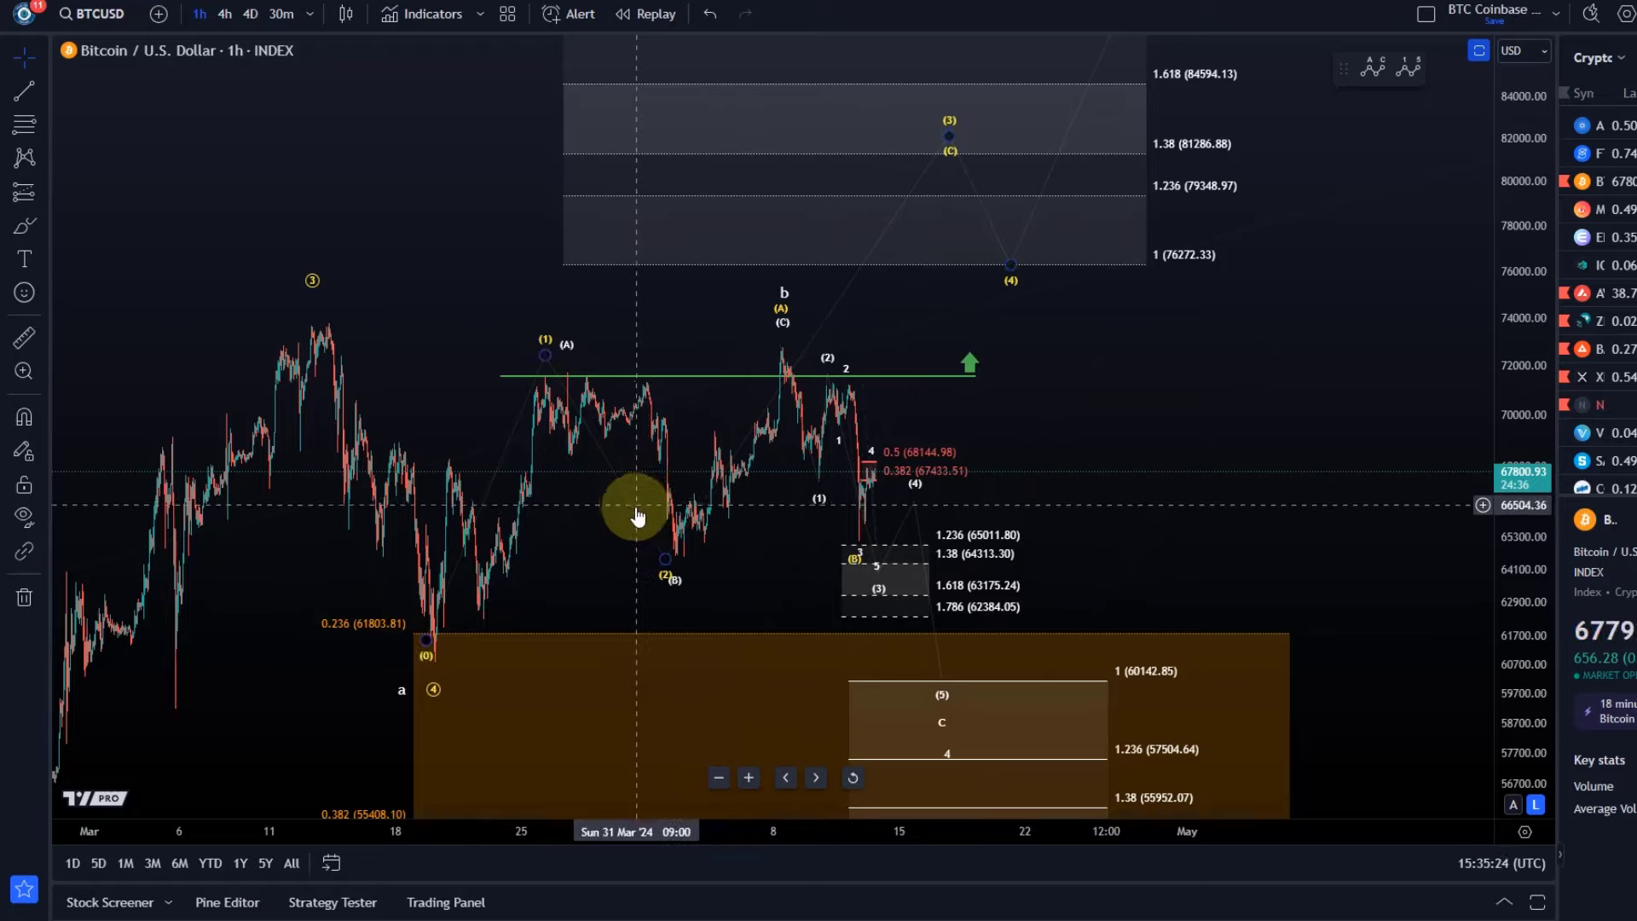
pyautogui.moveTo(1545, 182); pyautogui.dragTo(1583, 271)
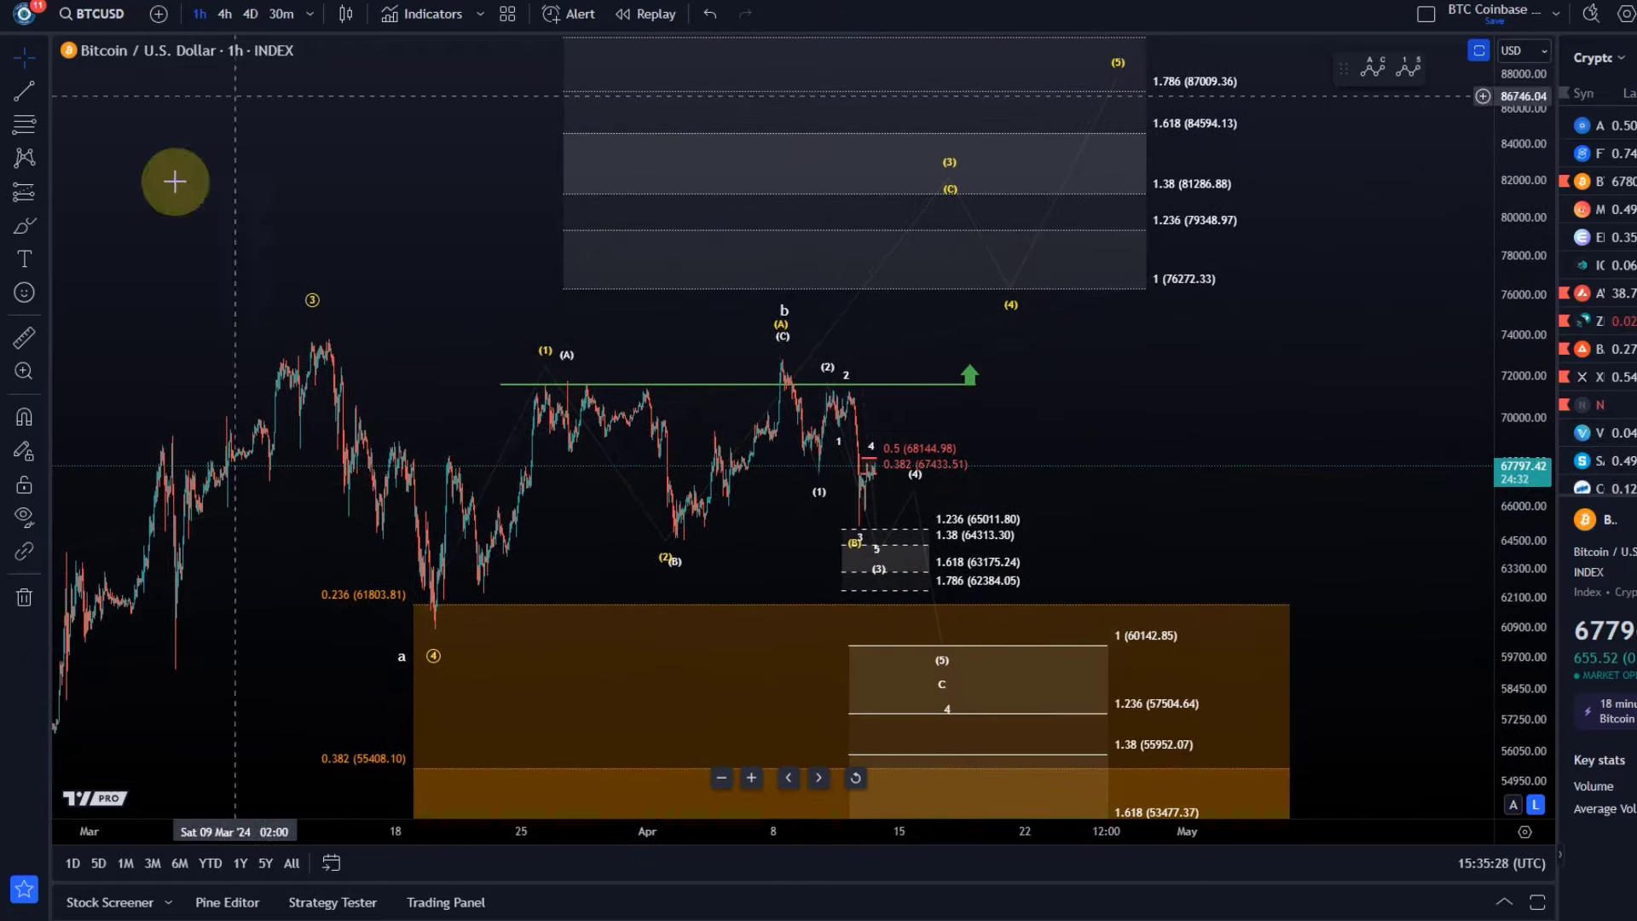
pyautogui.moveTo(797, 330); pyautogui.dragTo(1089, 314)
pyautogui.moveTo(1288, 445); pyautogui.dragTo(1151, 366)
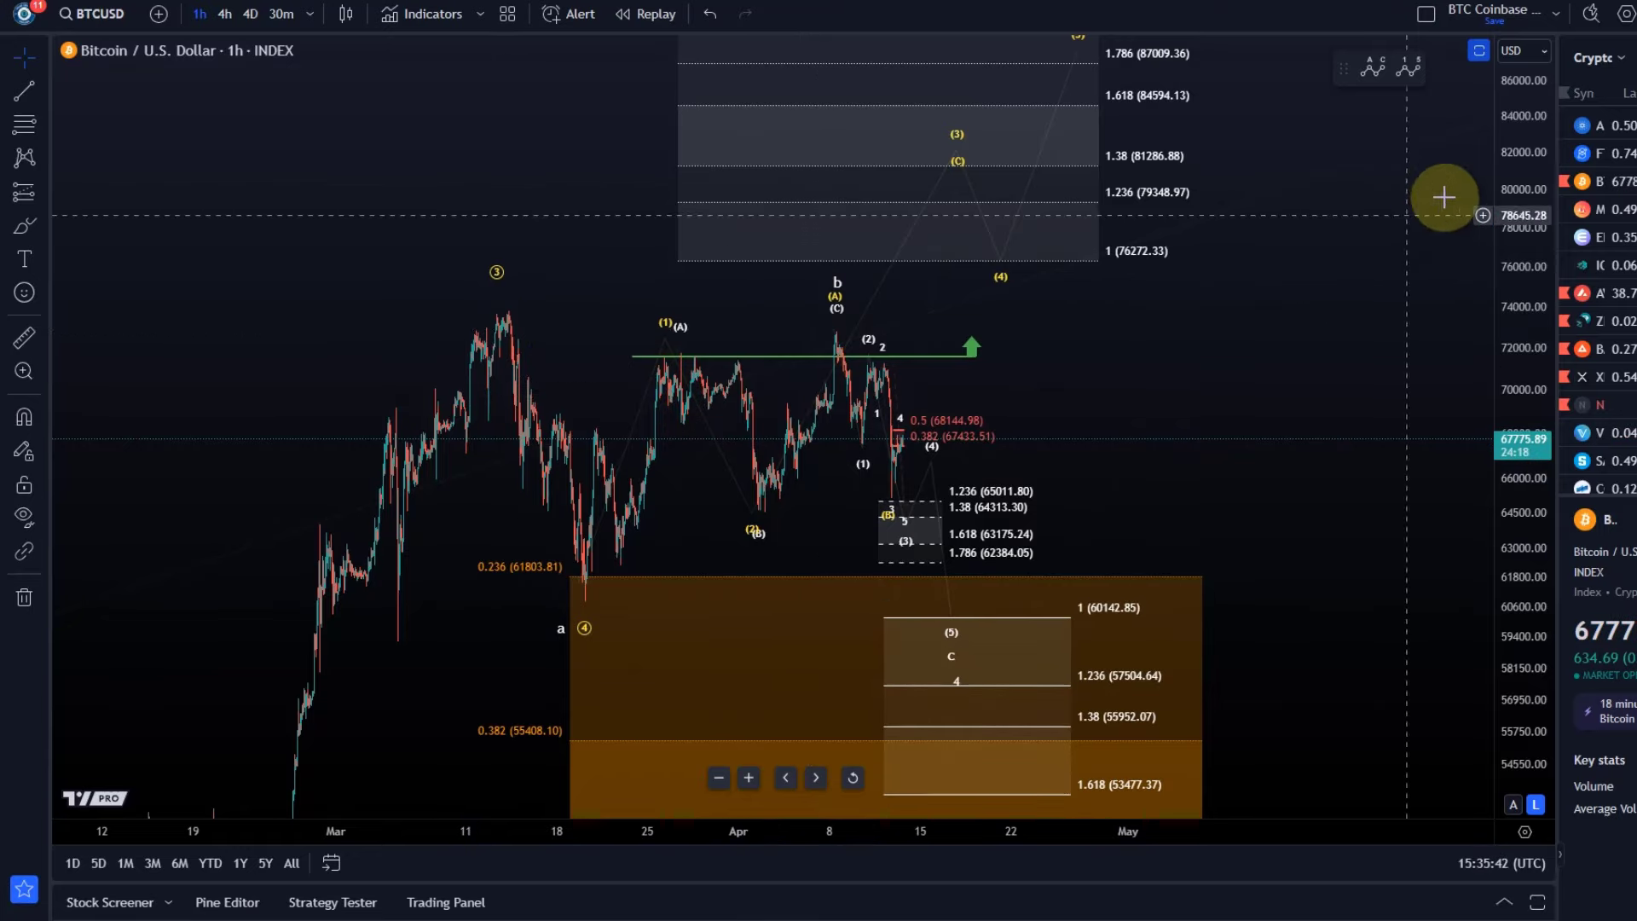
pyautogui.moveTo(1532, 192); pyautogui.dragTo(1461, 412)
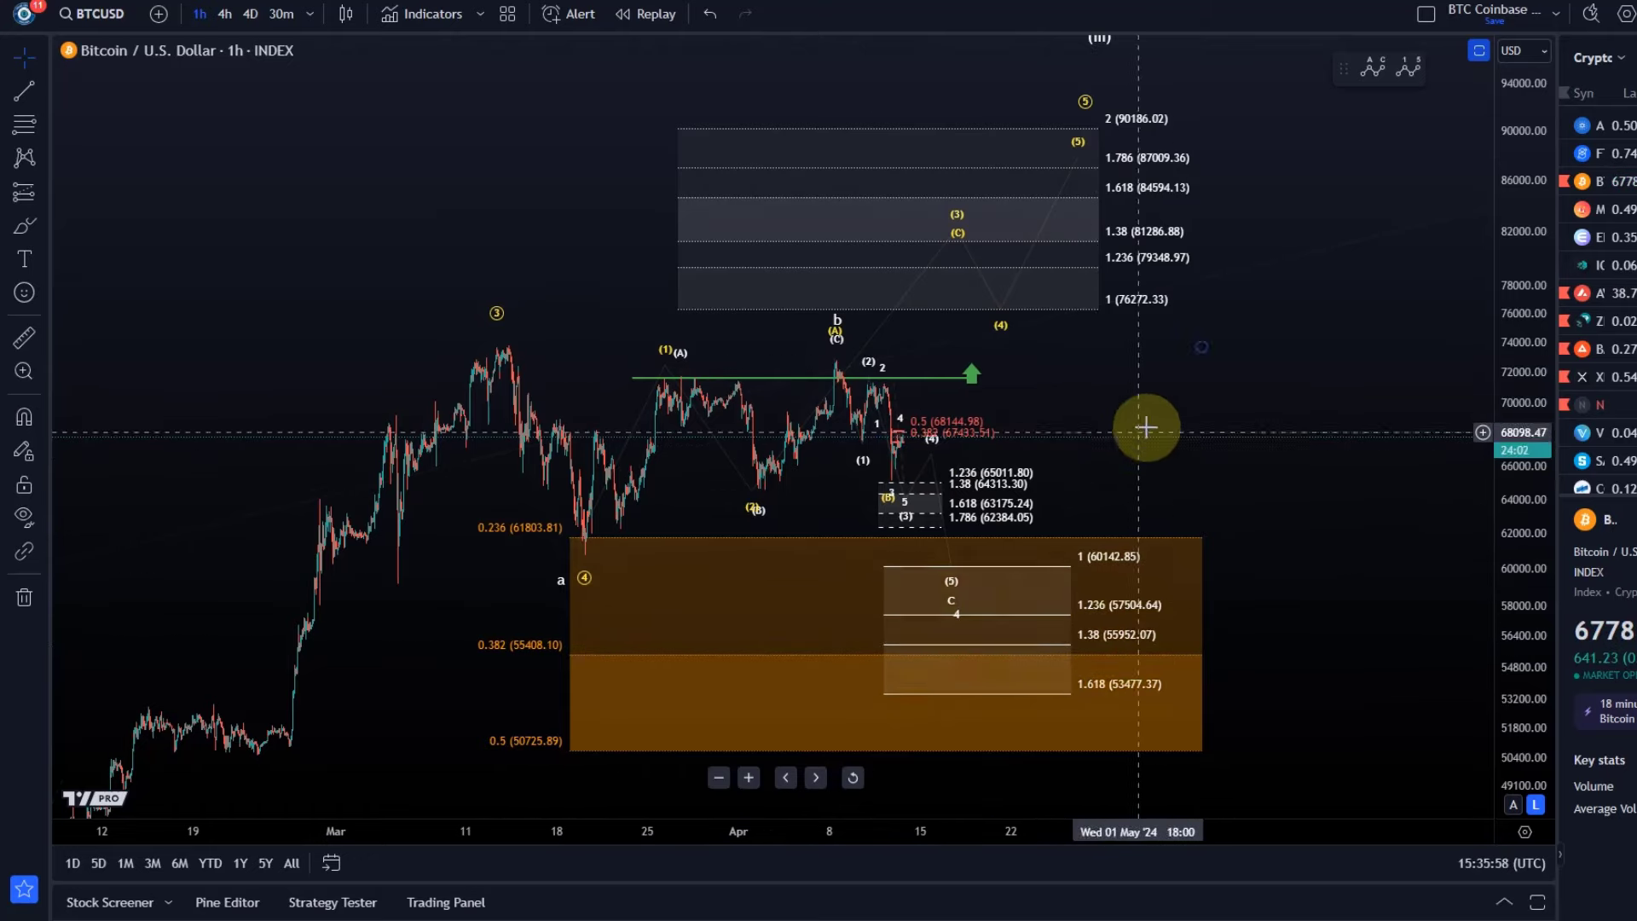
pyautogui.scroll(4, 1171, 417)
pyautogui.moveTo(998, 380); pyautogui.dragTo(1521, 405)
pyautogui.moveTo(1530, 635); pyautogui.dragTo(1530, 392)
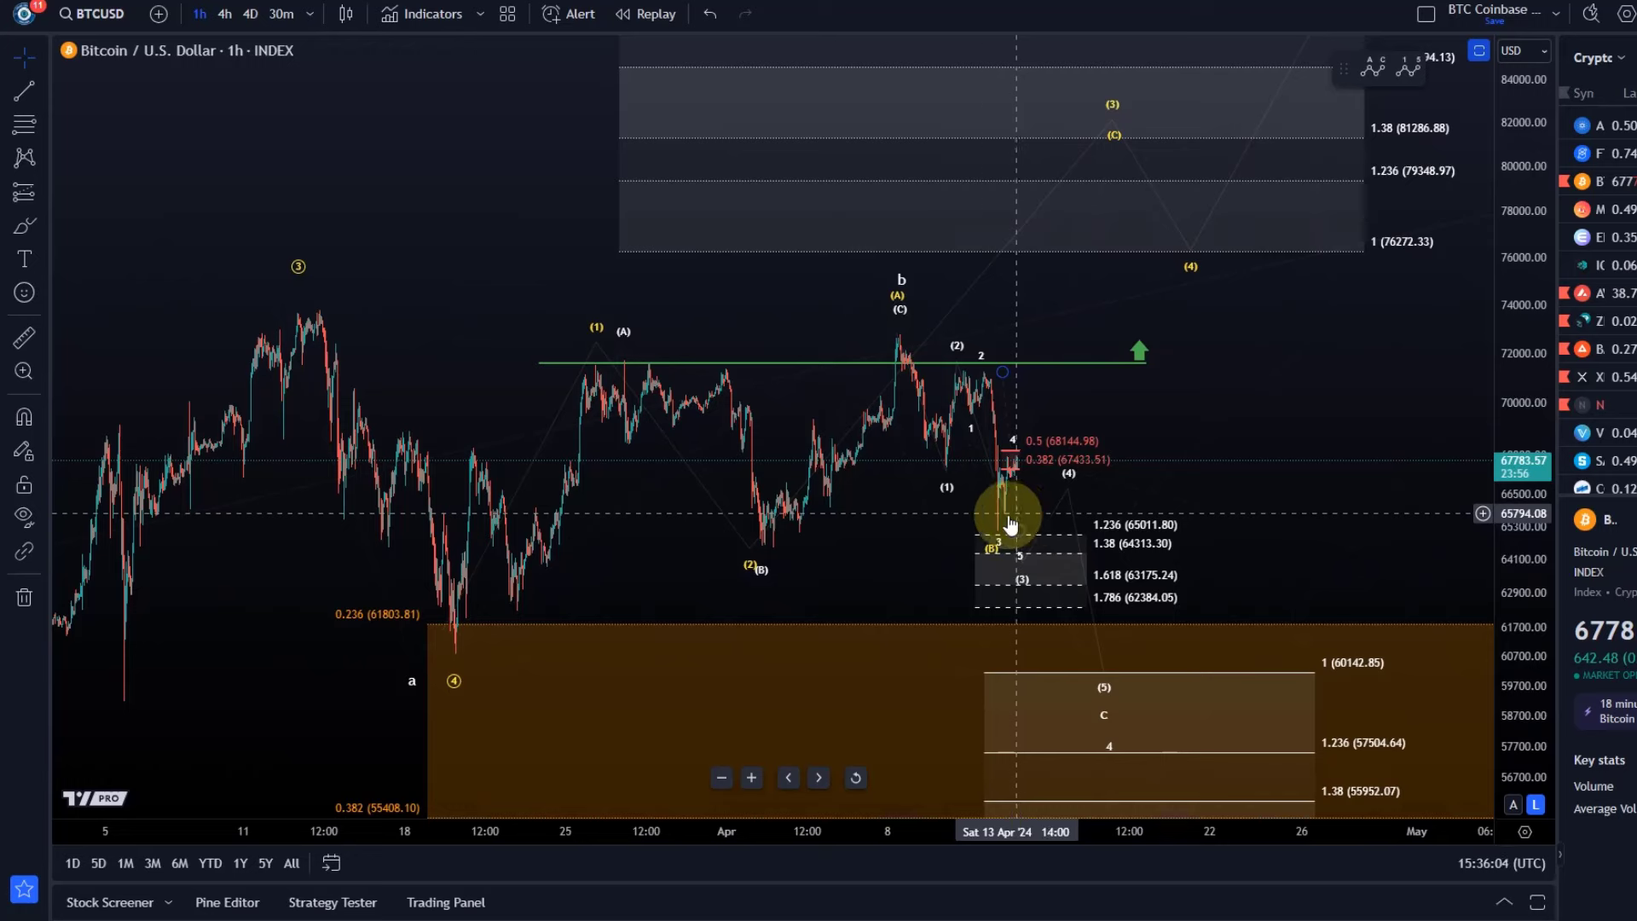
pyautogui.click(1056, 515)
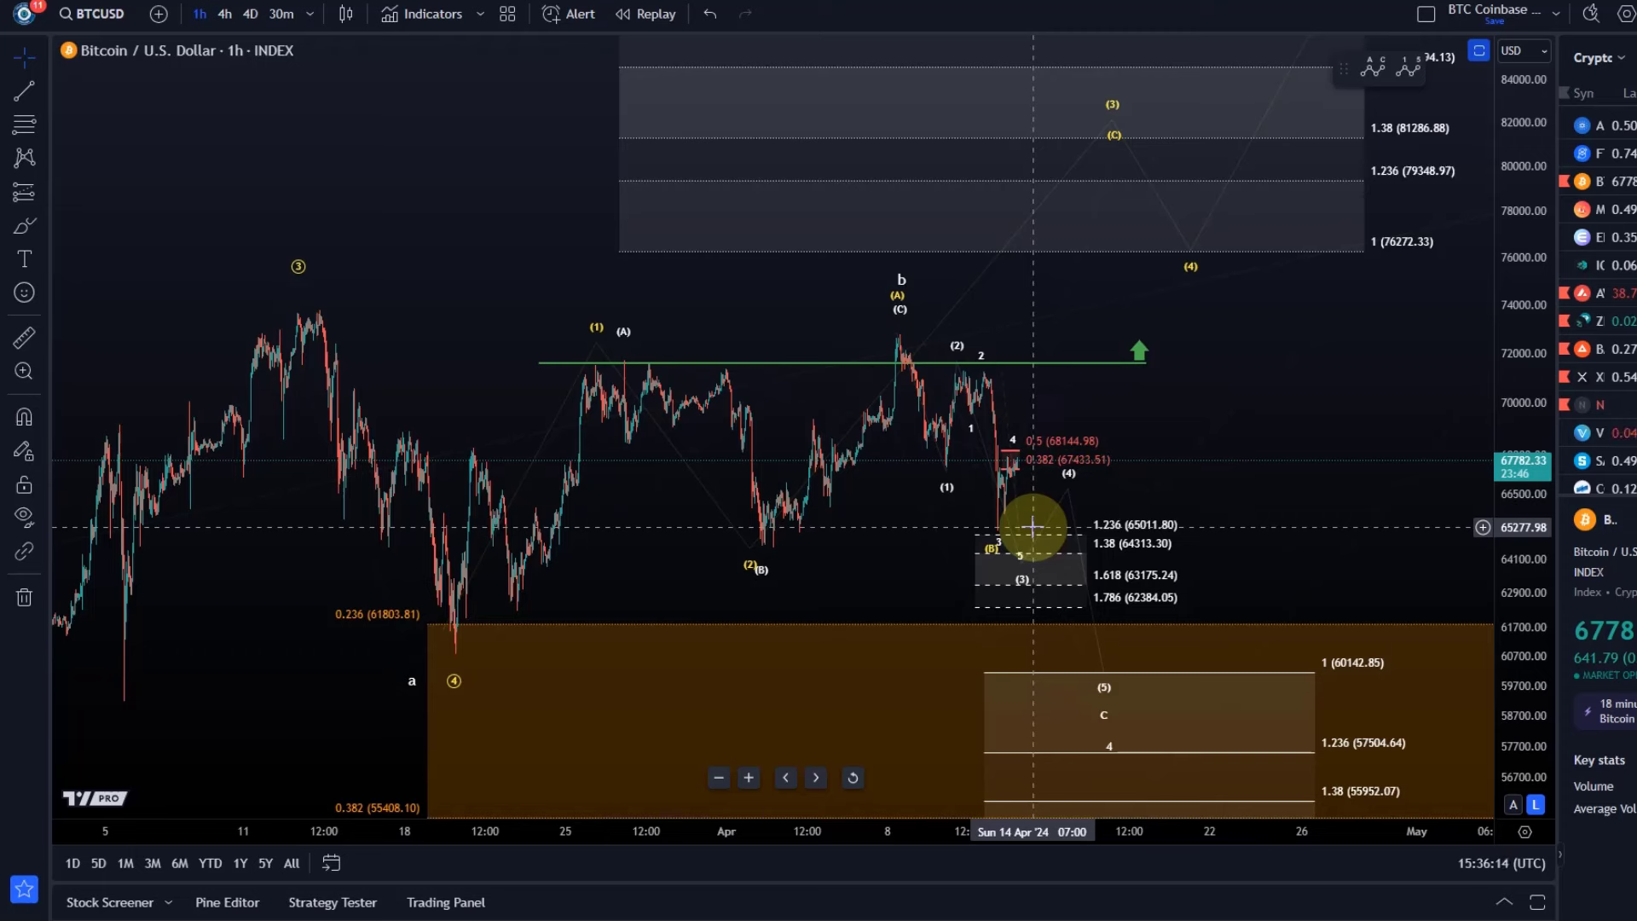
pyautogui.click(990, 533)
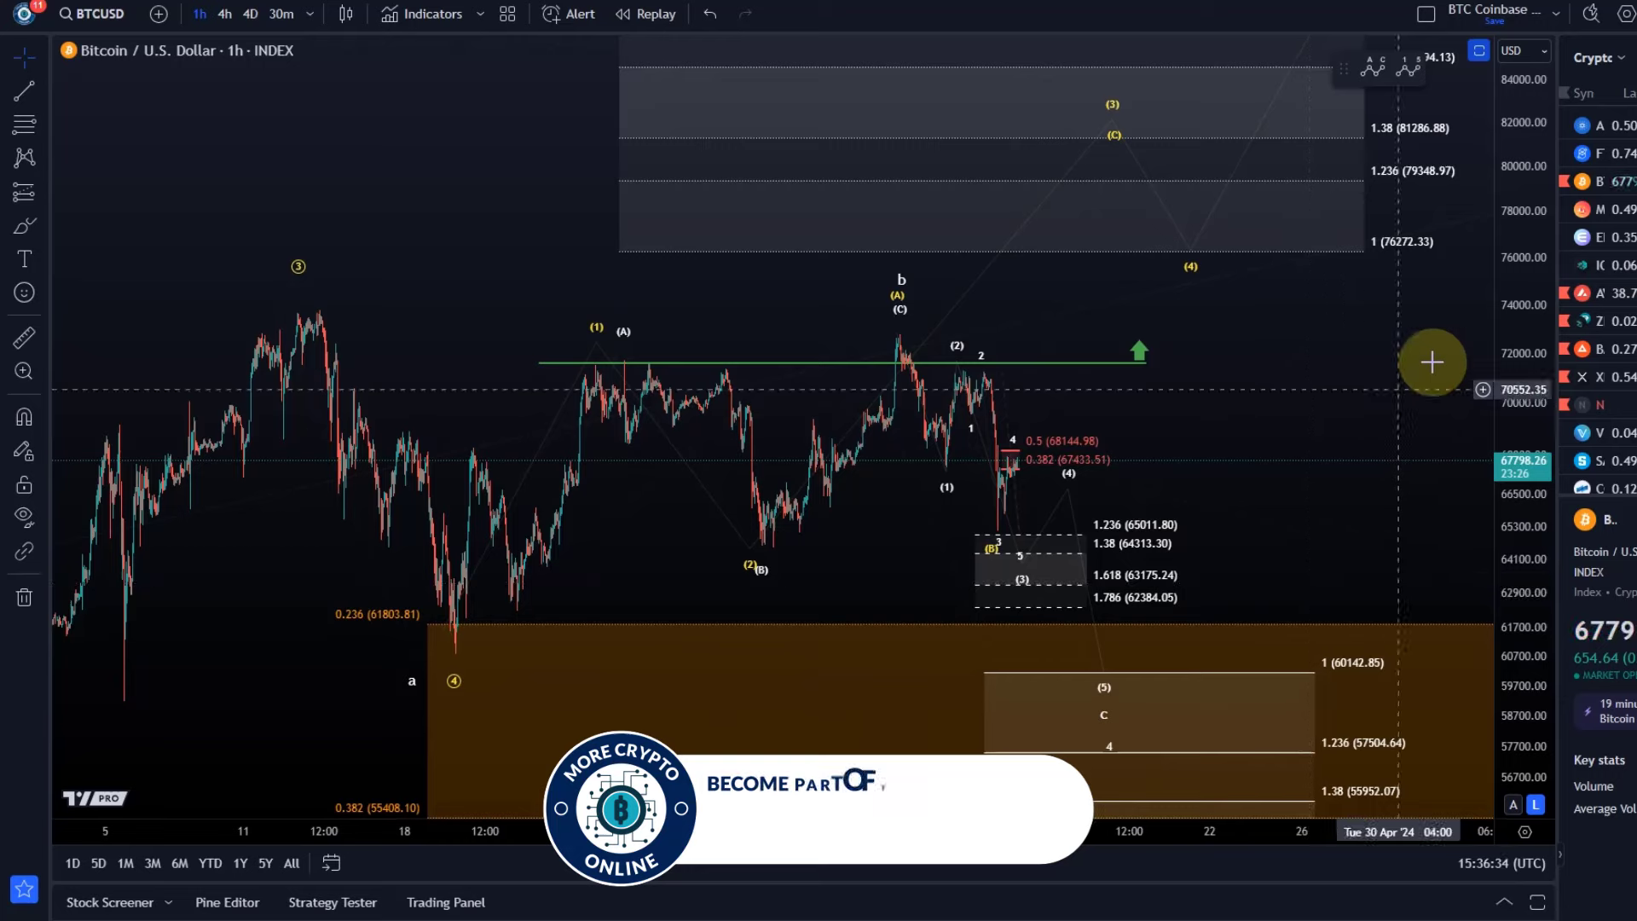
pyautogui.moveTo(1535, 402); pyautogui.dragTo(1522, 481)
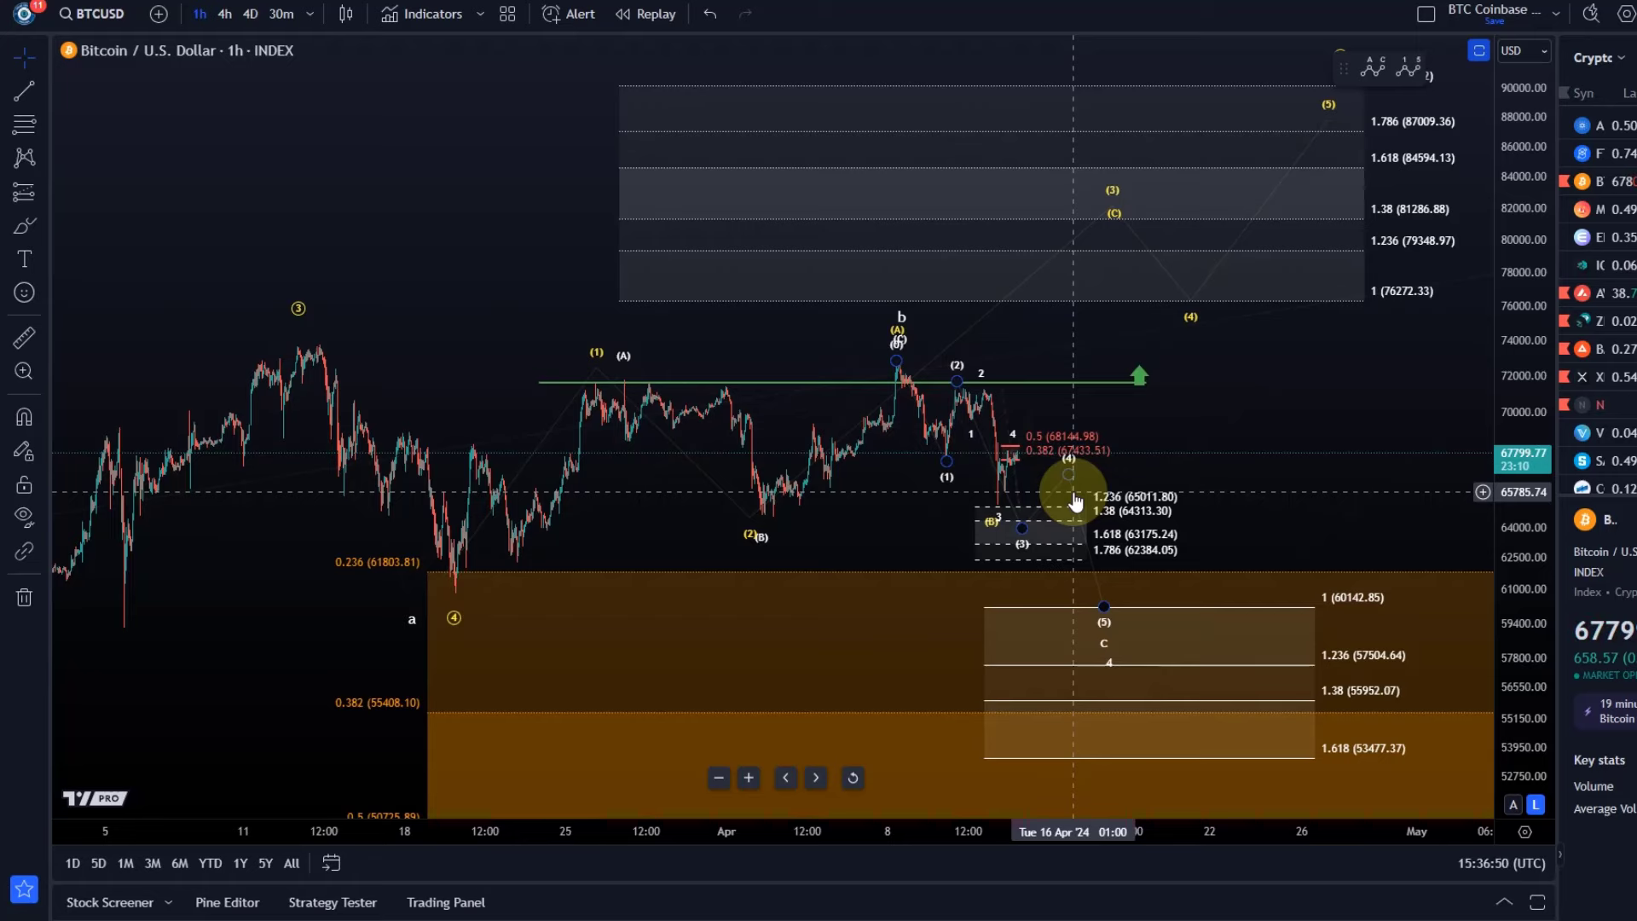
pyautogui.moveTo(806, 642); pyautogui.dragTo(192, 471)
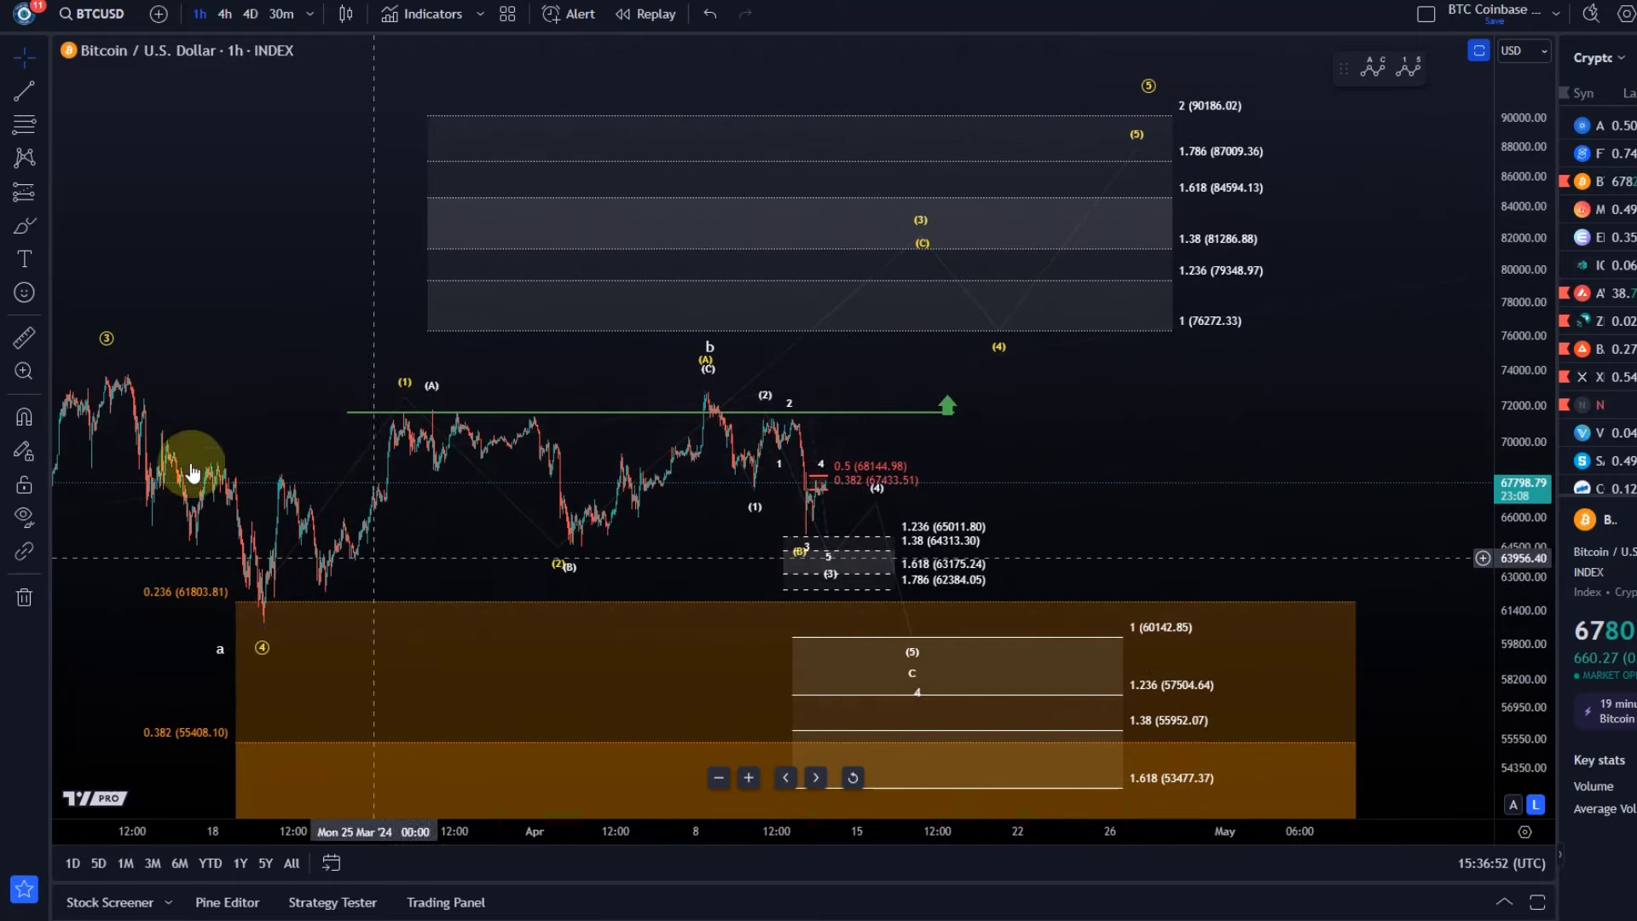
# Step: Brush the yellow count in red from the circled wave 4 low through (1) to (5), and circle the 1.38 target
pyautogui.click(30, 226)
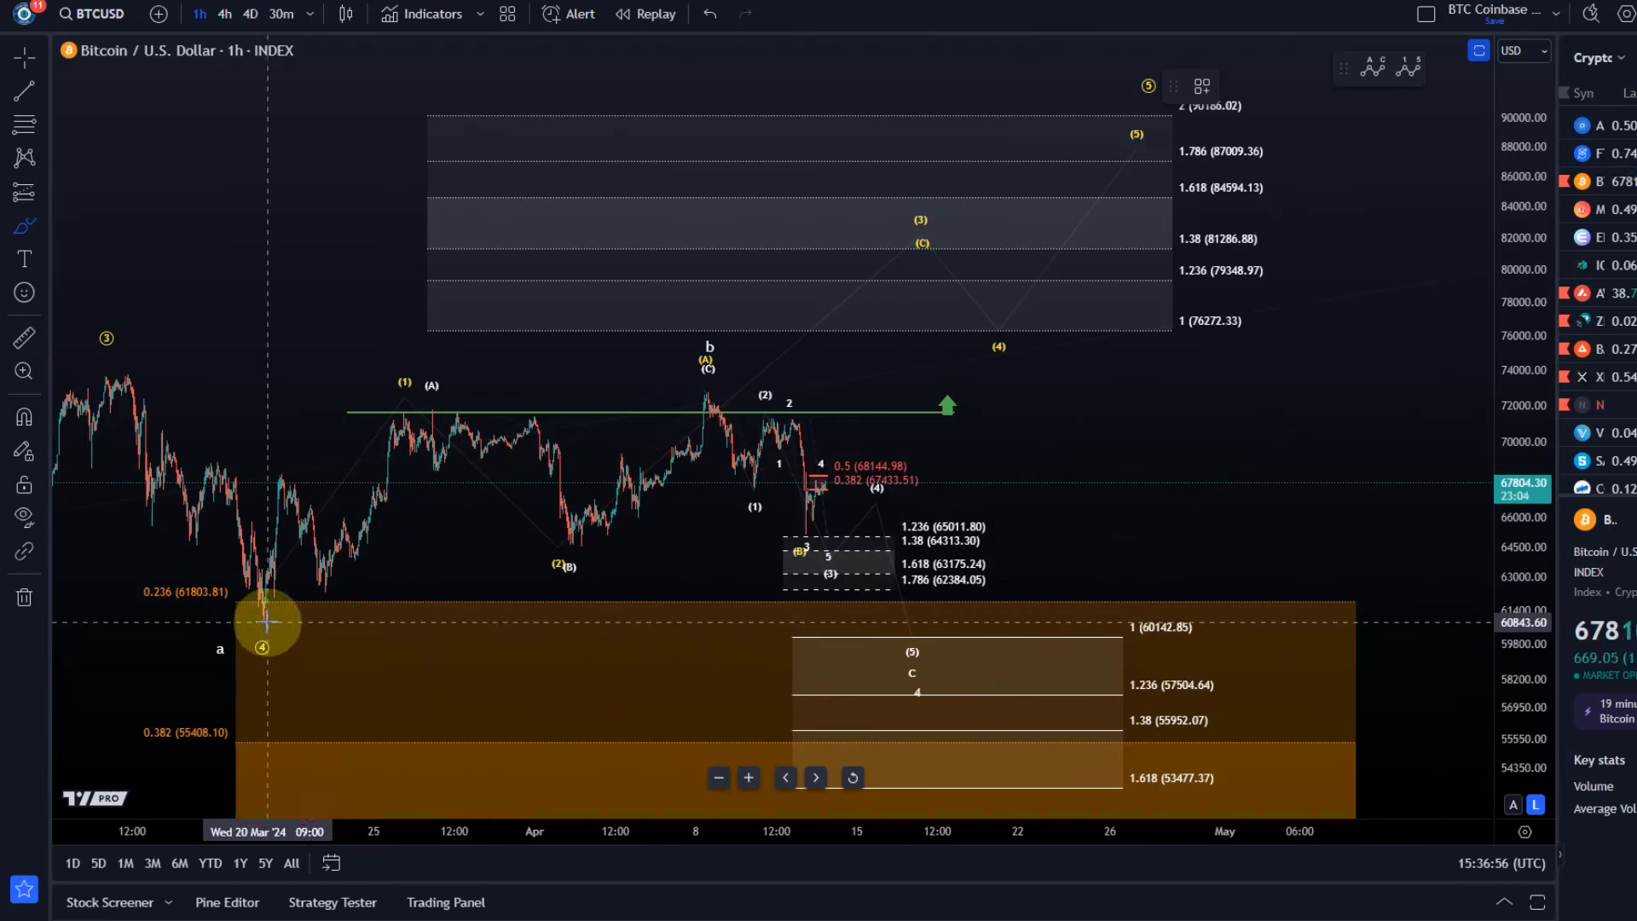
pyautogui.moveTo(277, 612)
pyautogui.mouseDown()
pyautogui.moveTo(388, 373)
pyautogui.moveTo(526, 464)
pyautogui.moveTo(588, 563)
pyautogui.moveTo(773, 424)
pyautogui.moveTo(916, 241)
pyautogui.mouseUp()
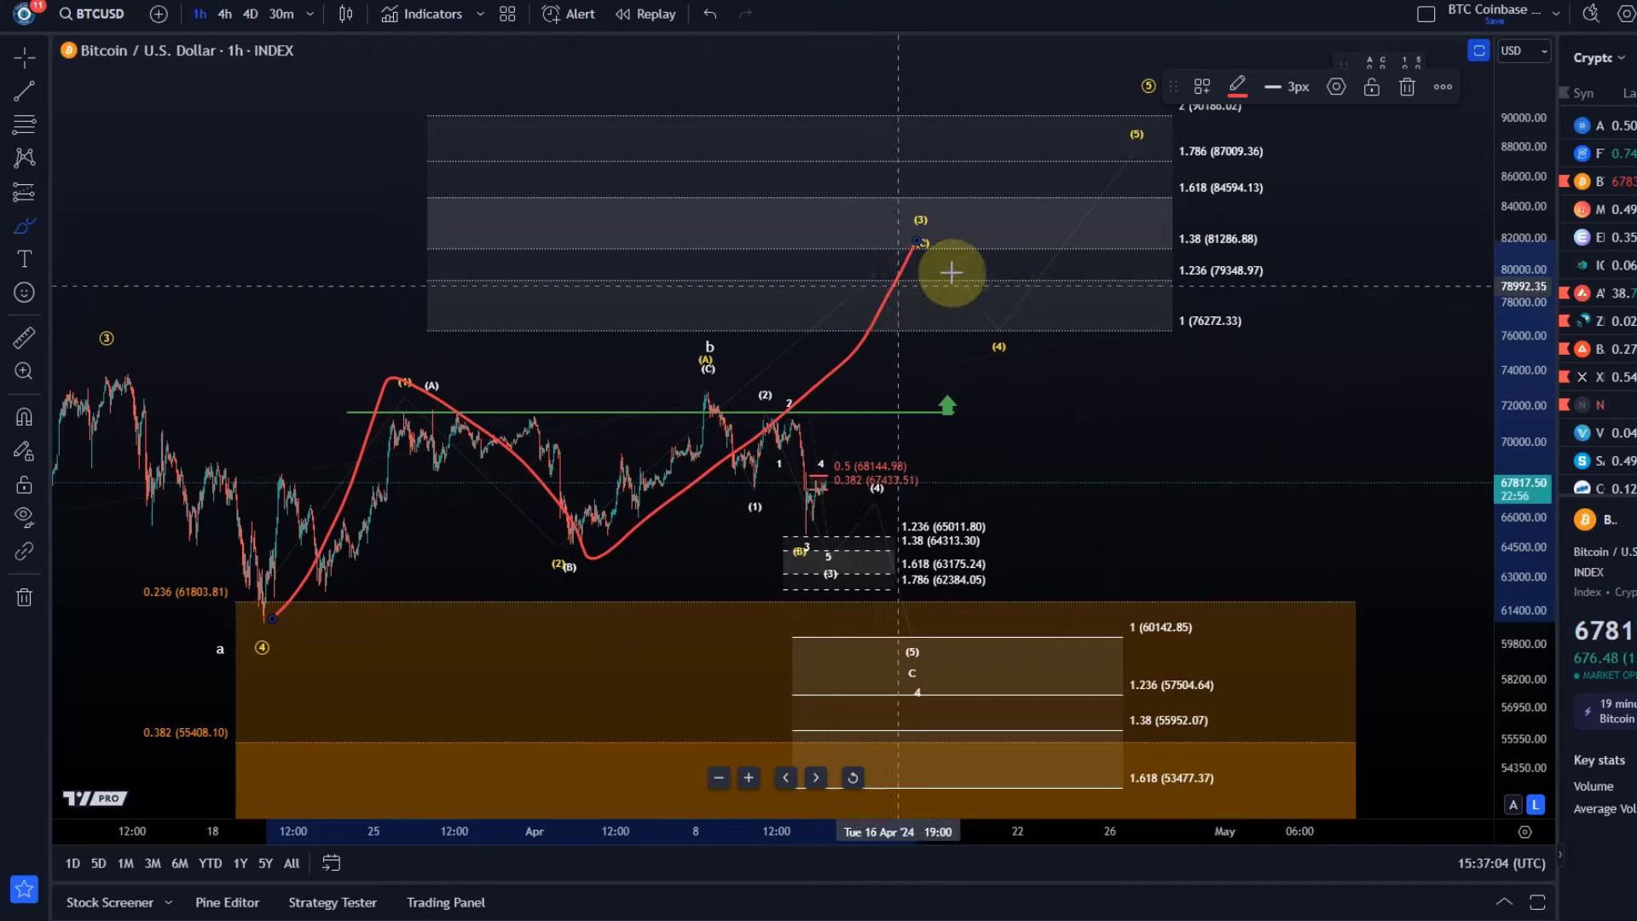
pyautogui.moveTo(1155, 248)
pyautogui.mouseDown()
pyautogui.moveTo(1312, 232)
pyautogui.moveTo(1145, 219)
pyautogui.moveTo(1141, 236)
pyautogui.mouseUp()
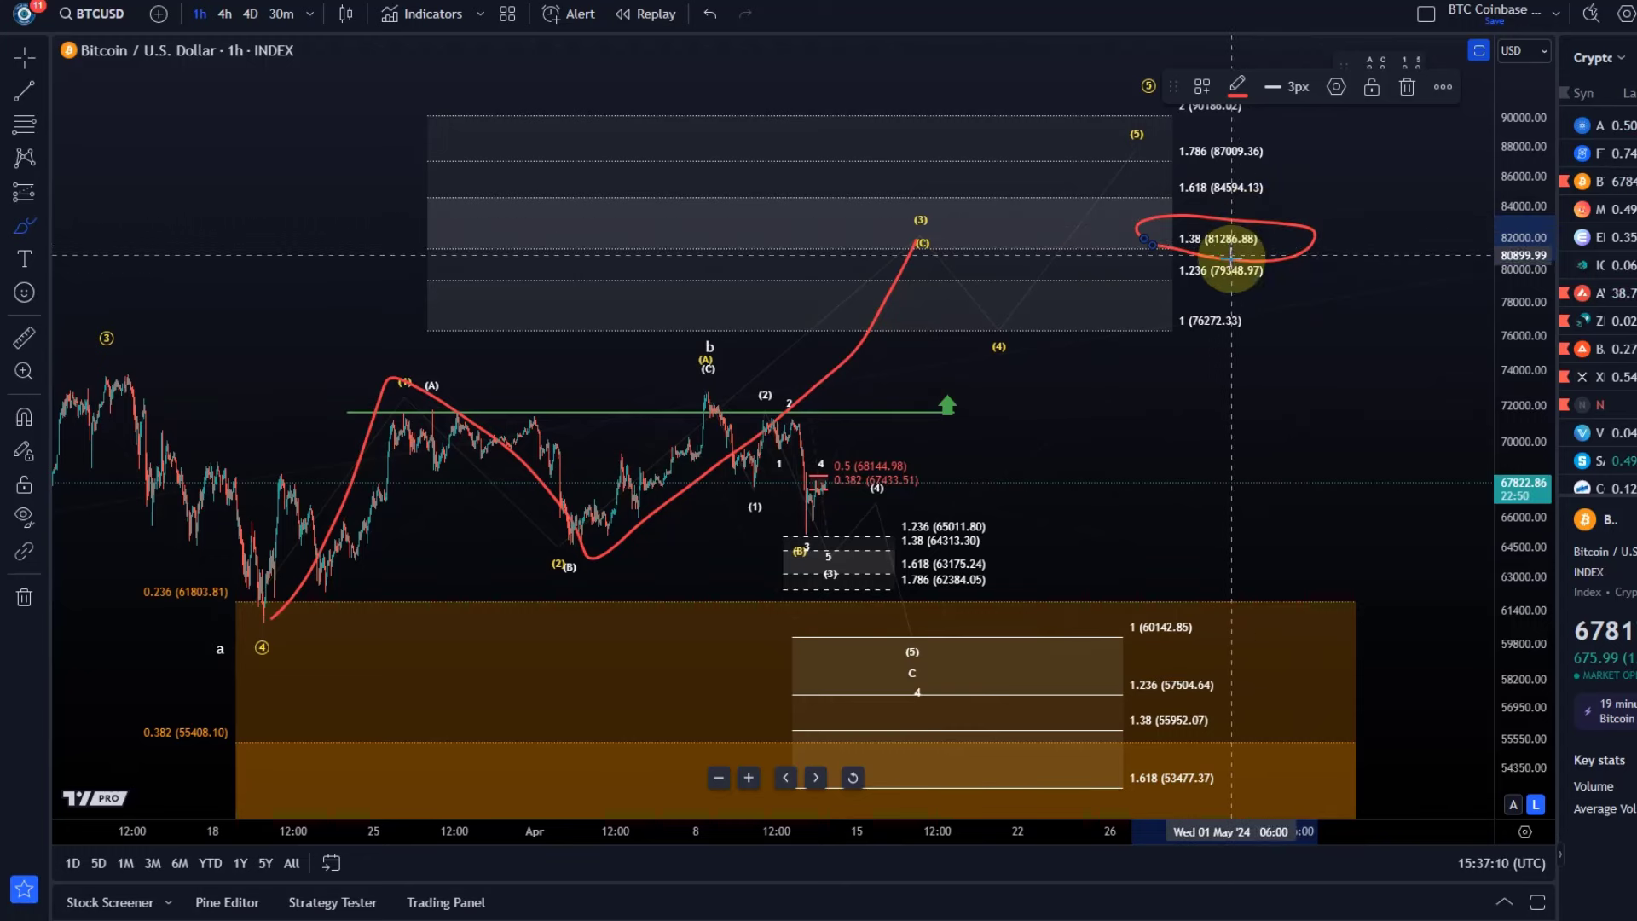
pyautogui.moveTo(930, 251)
pyautogui.mouseDown()
pyautogui.moveTo(1025, 363)
pyautogui.moveTo(1063, 321)
pyautogui.moveTo(1133, 147)
pyautogui.mouseUp()
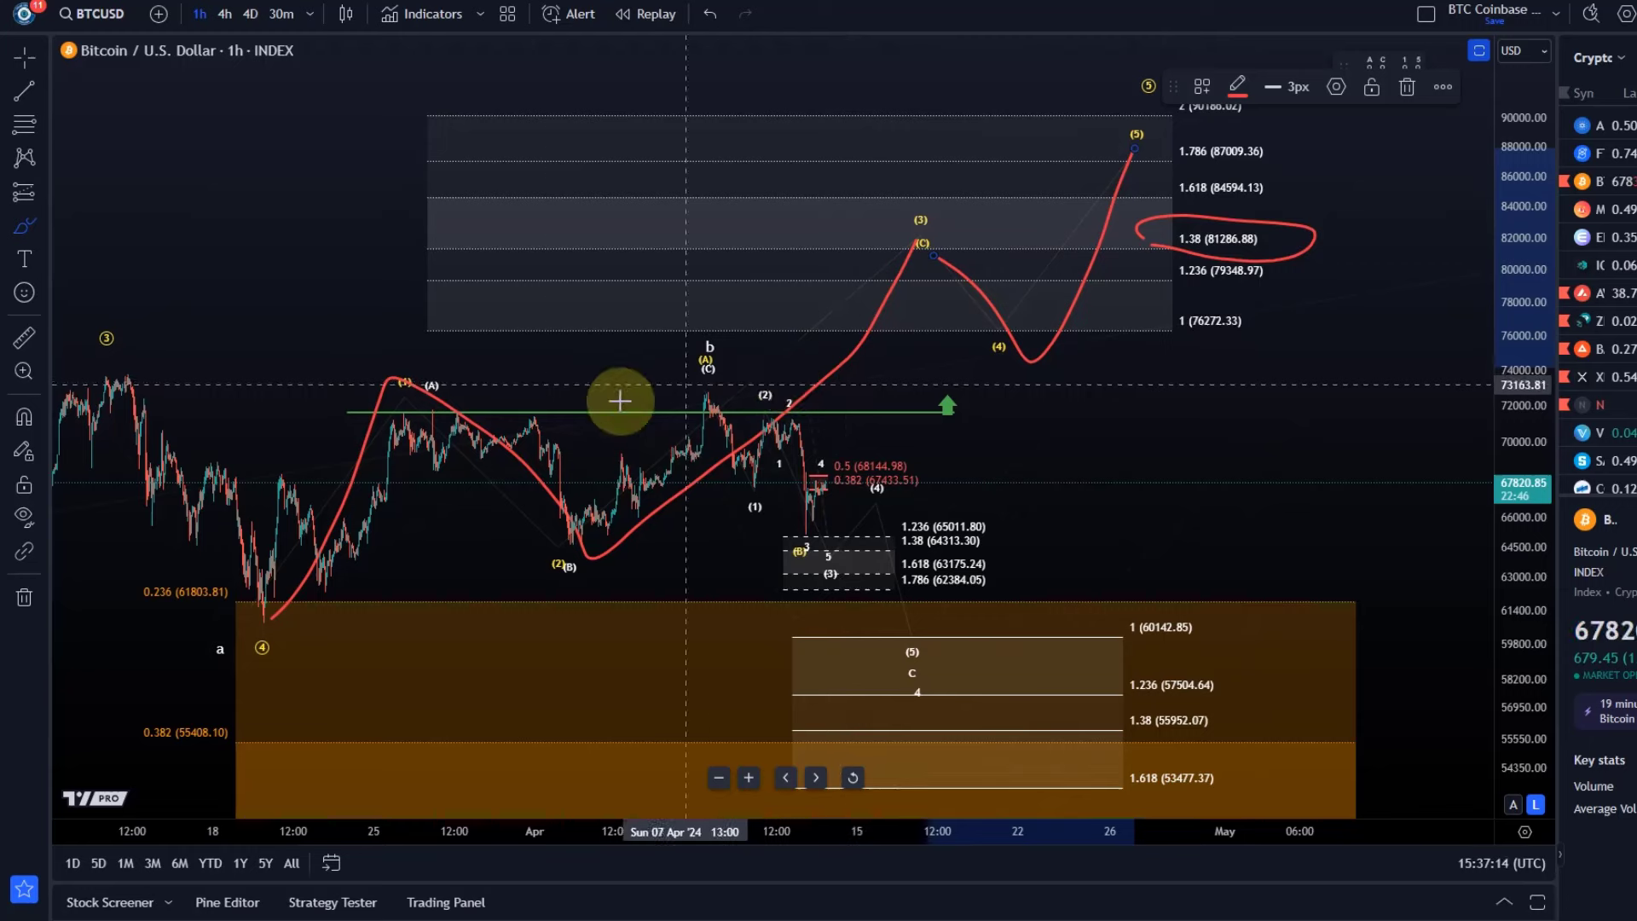
# Step: Brush an alternative path from the (2) low over the April high and (B) low up to (3), and undo all brush strokes
pyautogui.moveTo(595, 554)
pyautogui.mouseDown()
pyautogui.moveTo(709, 398)
pyautogui.moveTo(585, 541)
pyautogui.moveTo(749, 432)
pyautogui.moveTo(806, 524)
pyautogui.moveTo(898, 247)
pyautogui.mouseUp()
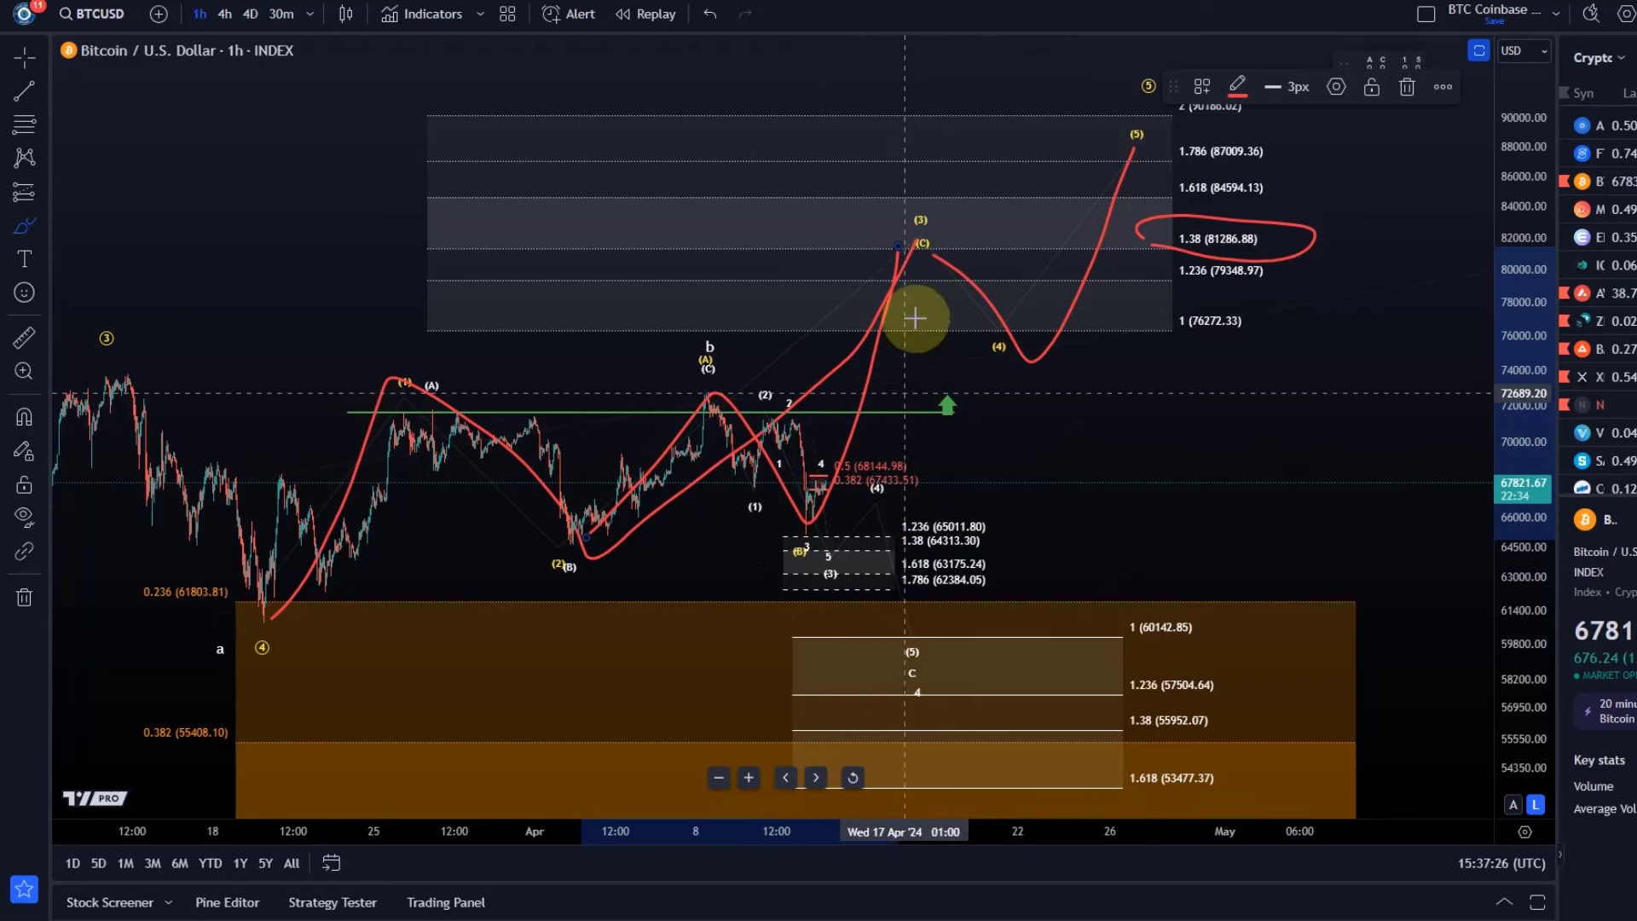
pyautogui.click(709, 15)
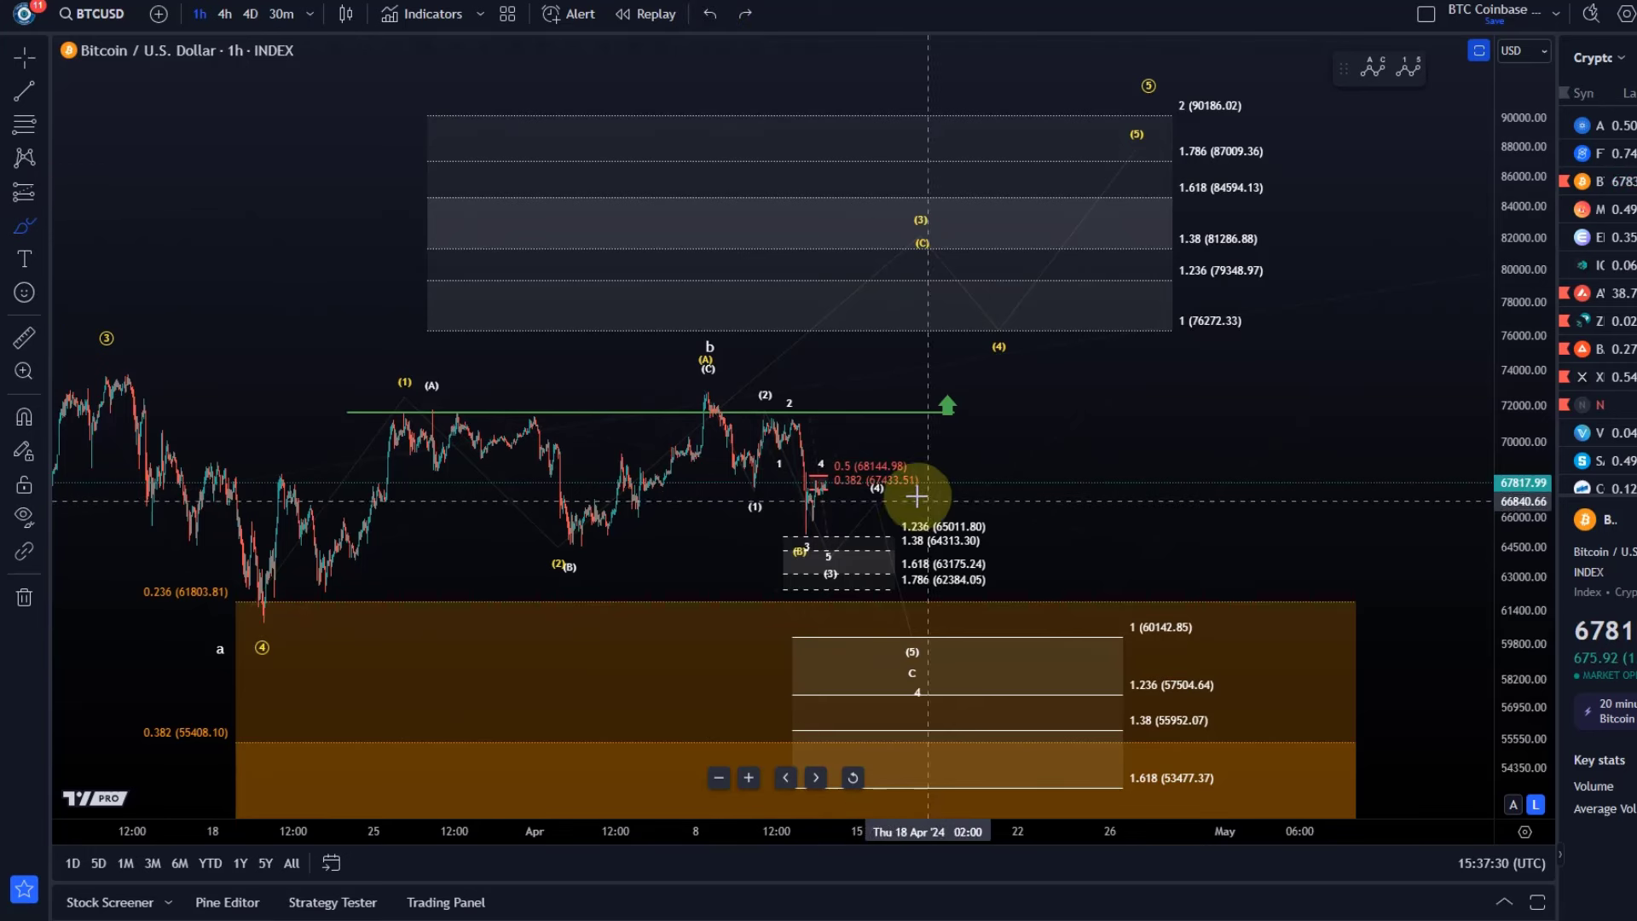
# Step: Brush a five-wave advance from the recent (B) low past the green line into the upper target zone, and undo it
pyautogui.moveTo(811, 528)
pyautogui.mouseDown()
pyautogui.moveTo(851, 439)
pyautogui.moveTo(876, 484)
pyautogui.mouseUp()
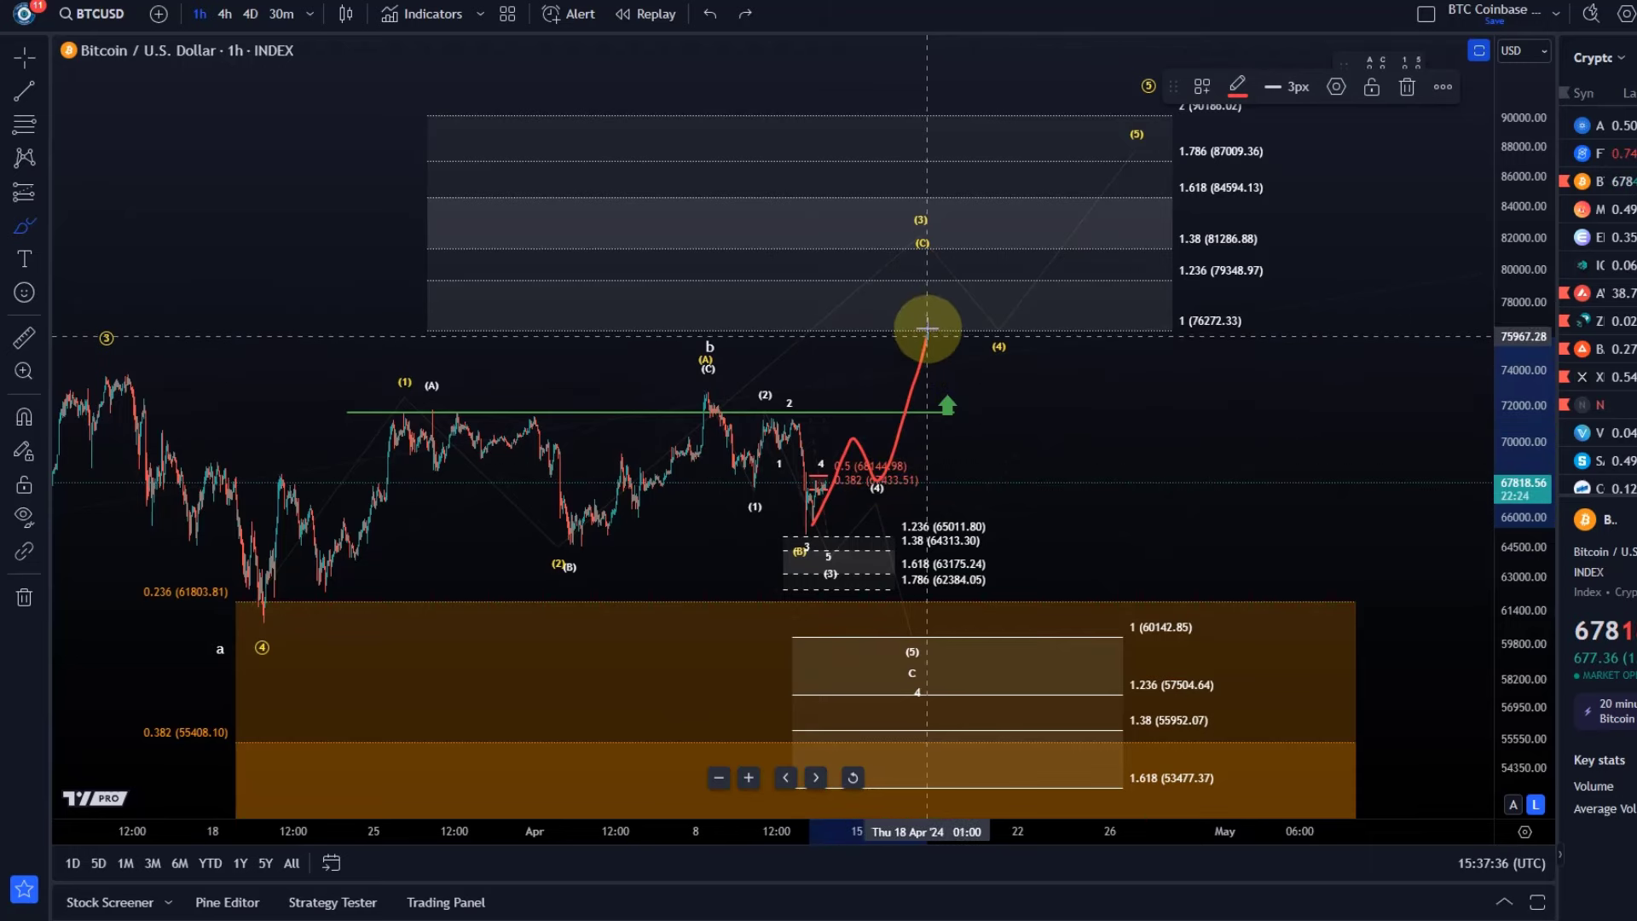
pyautogui.moveTo(931, 293)
pyautogui.mouseDown()
pyautogui.moveTo(958, 336)
pyautogui.moveTo(996, 252)
pyautogui.mouseUp()
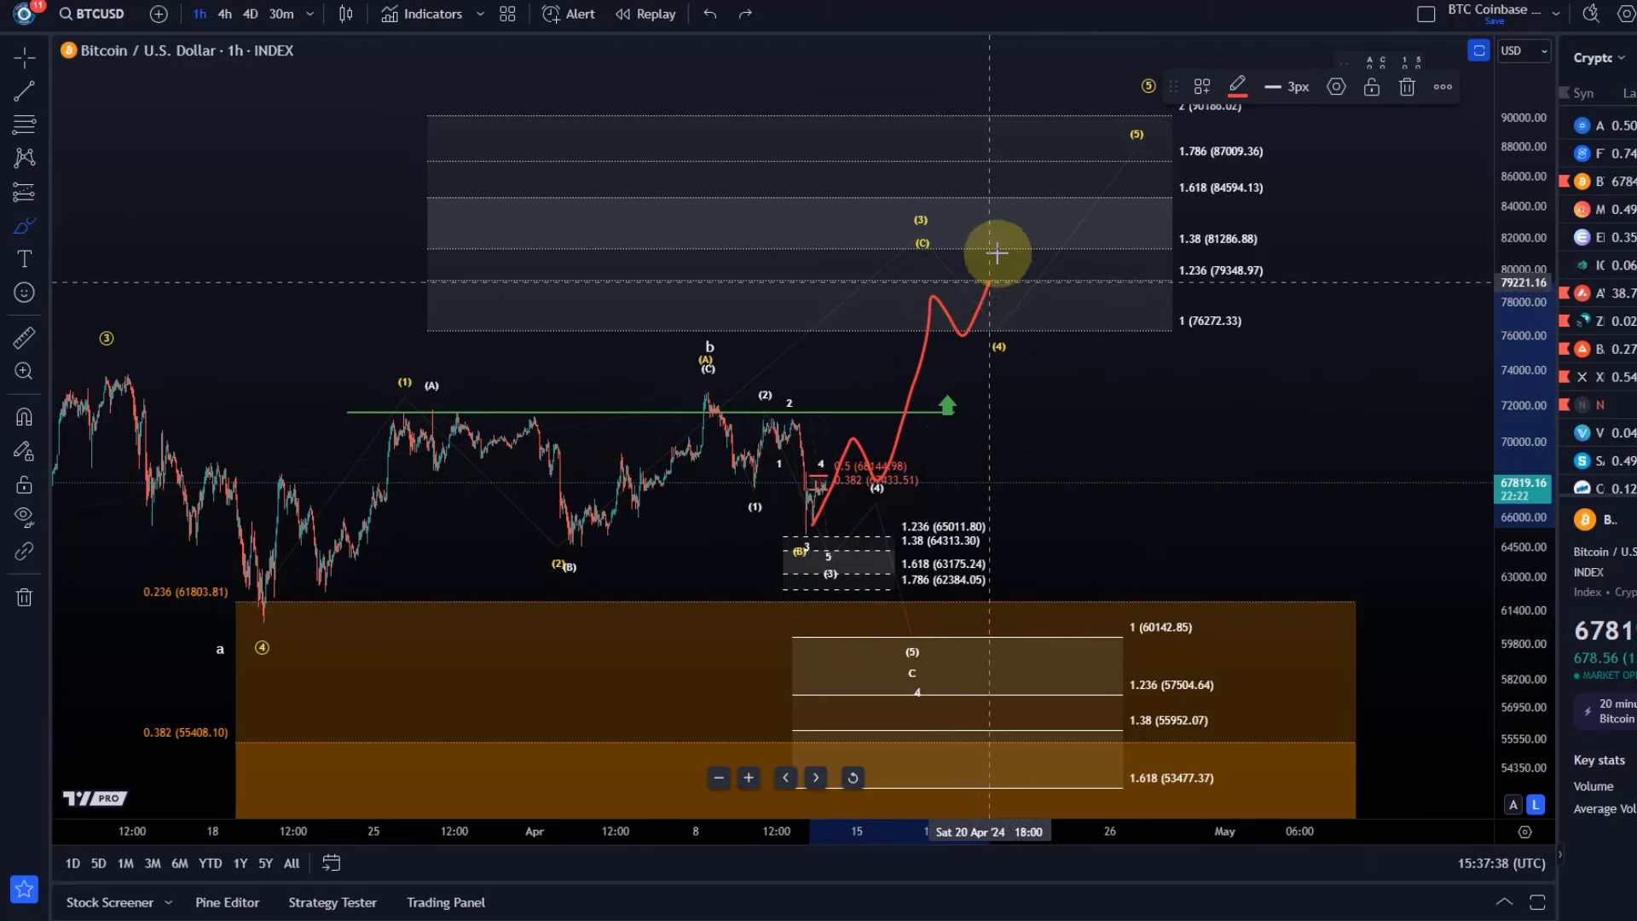
pyautogui.click(712, 19)
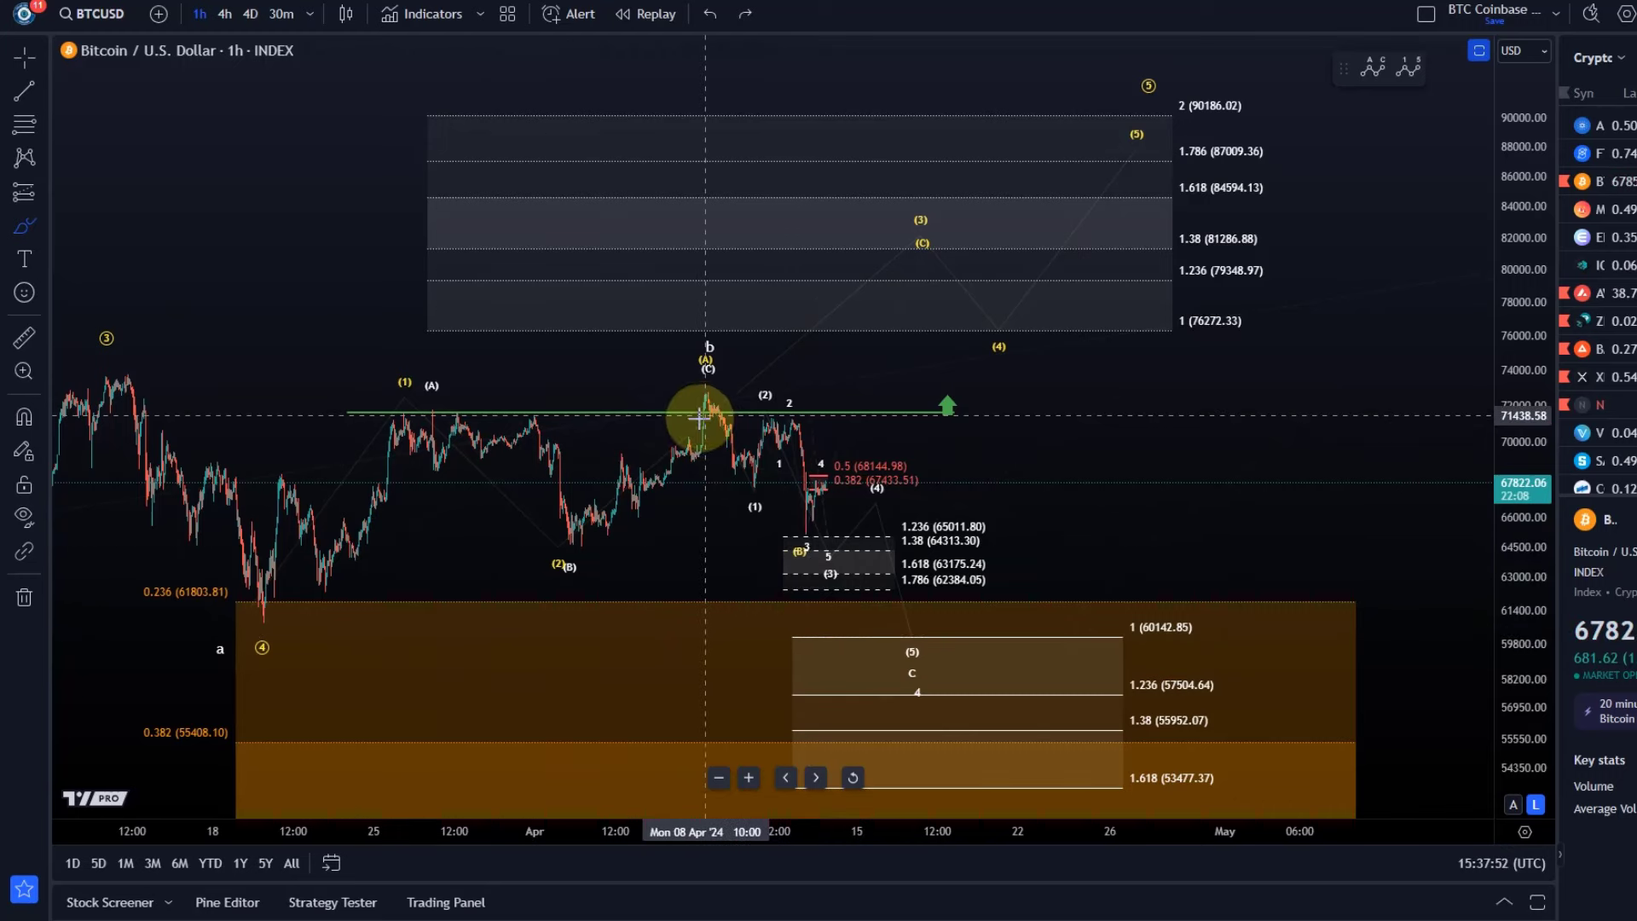
# Step: Brush the white a-b-c correction from the circled wave 3 high down to C, circle the b high, and undo the strokes
pyautogui.scroll(-2, 685, 442)
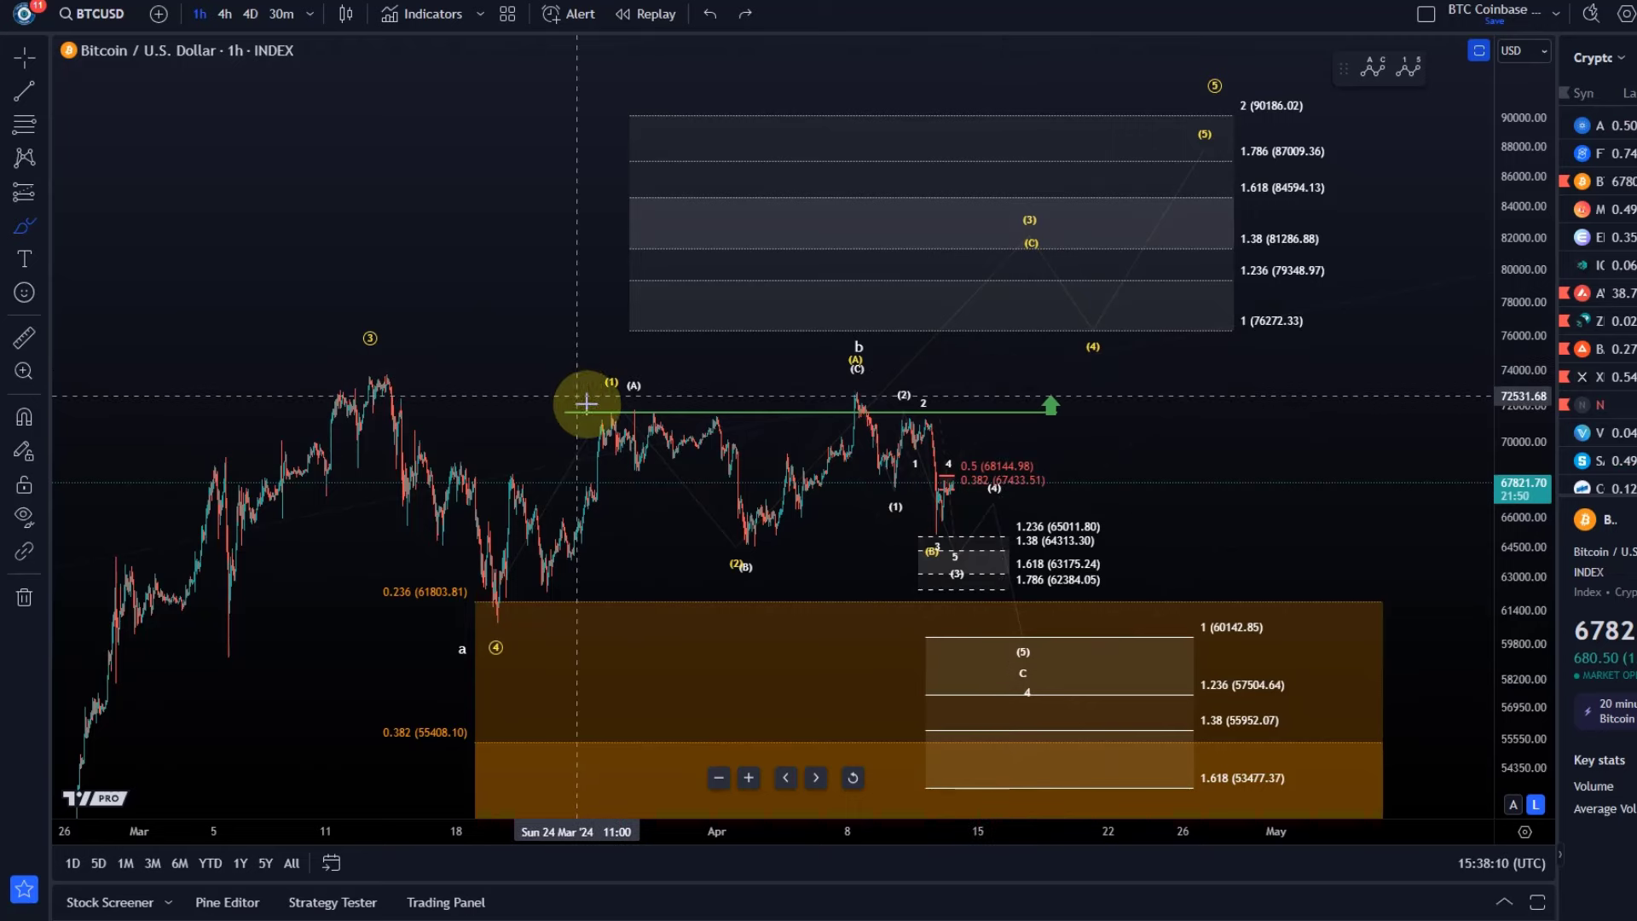
pyautogui.scroll(2, 586, 402)
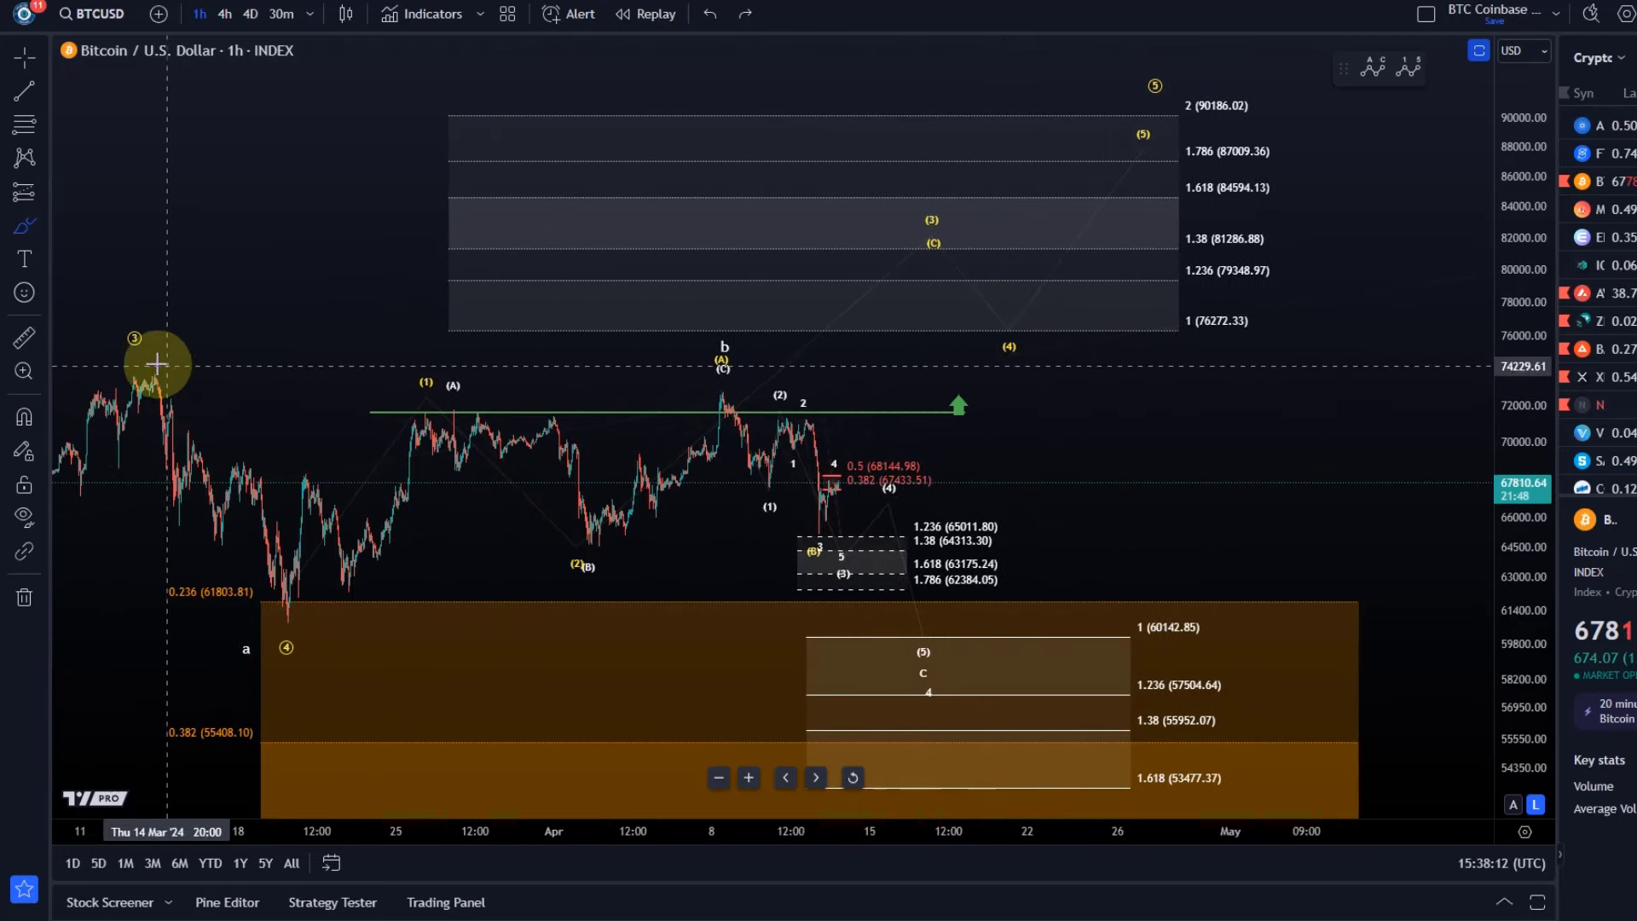
pyautogui.moveTo(111, 369)
pyautogui.mouseDown()
pyautogui.moveTo(302, 645)
pyautogui.moveTo(522, 501)
pyautogui.moveTo(657, 463)
pyautogui.moveTo(724, 384)
pyautogui.moveTo(759, 393)
pyautogui.moveTo(731, 384)
pyautogui.moveTo(918, 669)
pyautogui.mouseUp()
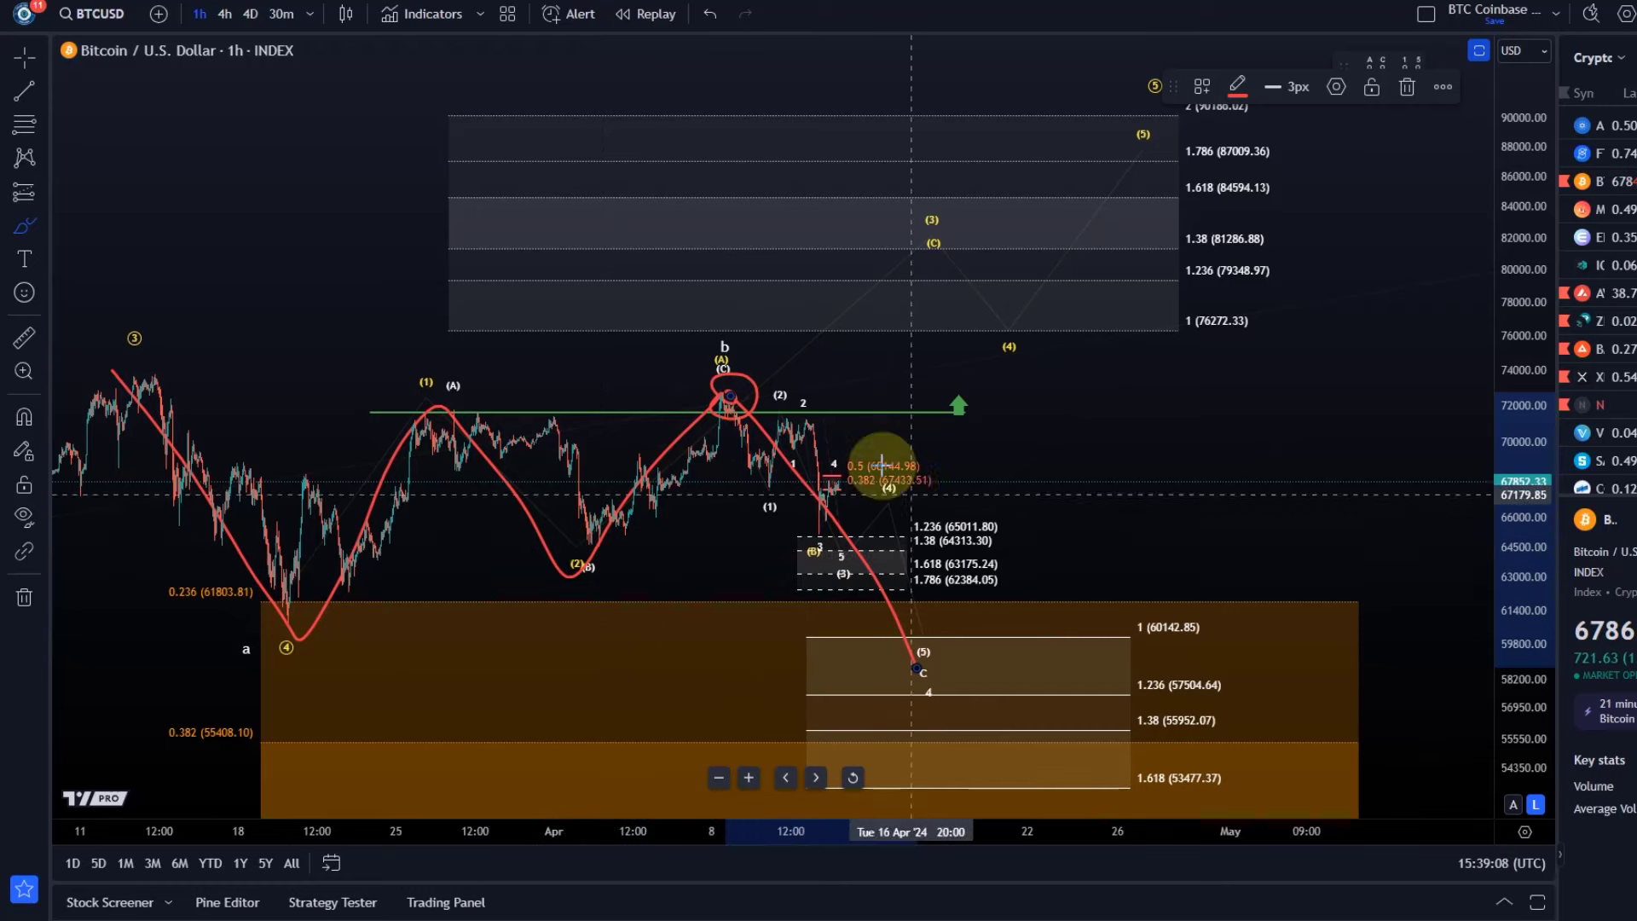
pyautogui.click(706, 20)
# Step: Raise point b of the white a-b-c correction pattern slightly above the April high, to about 75147.74
pyautogui.click(733, 349)
pyautogui.moveTo(733, 350)
pyautogui.mouseDown()
pyautogui.moveTo(779, 330)
pyautogui.moveTo(932, 333)
pyautogui.moveTo(878, 358)
pyautogui.moveTo(729, 351)
pyautogui.mouseUp()
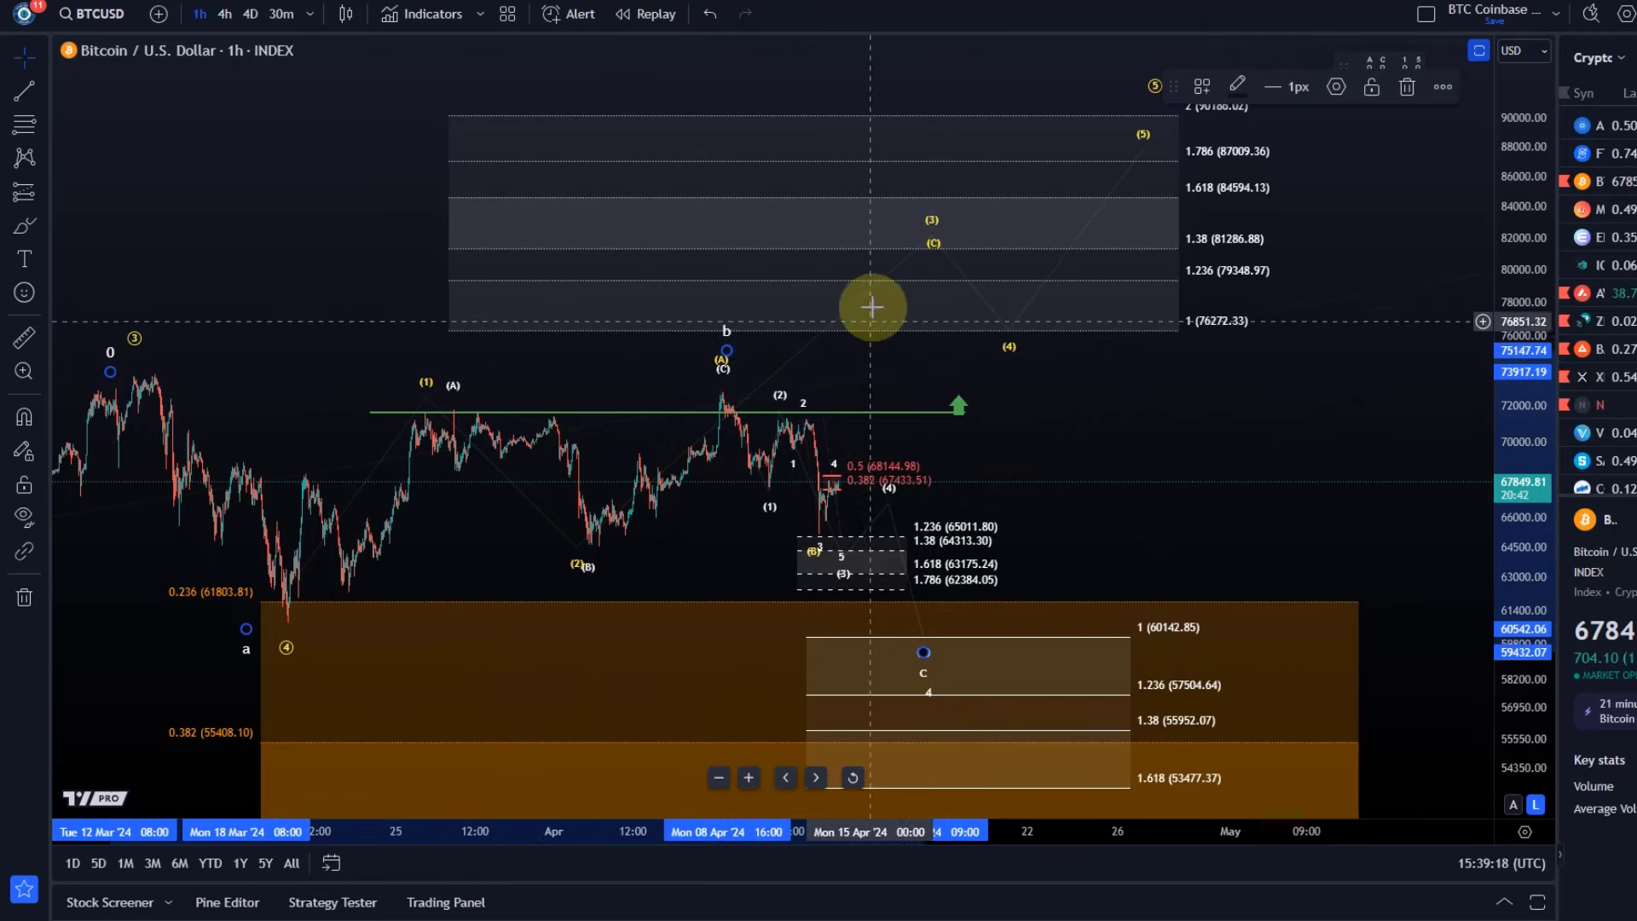
pyautogui.click(834, 542)
pyautogui.click(757, 438)
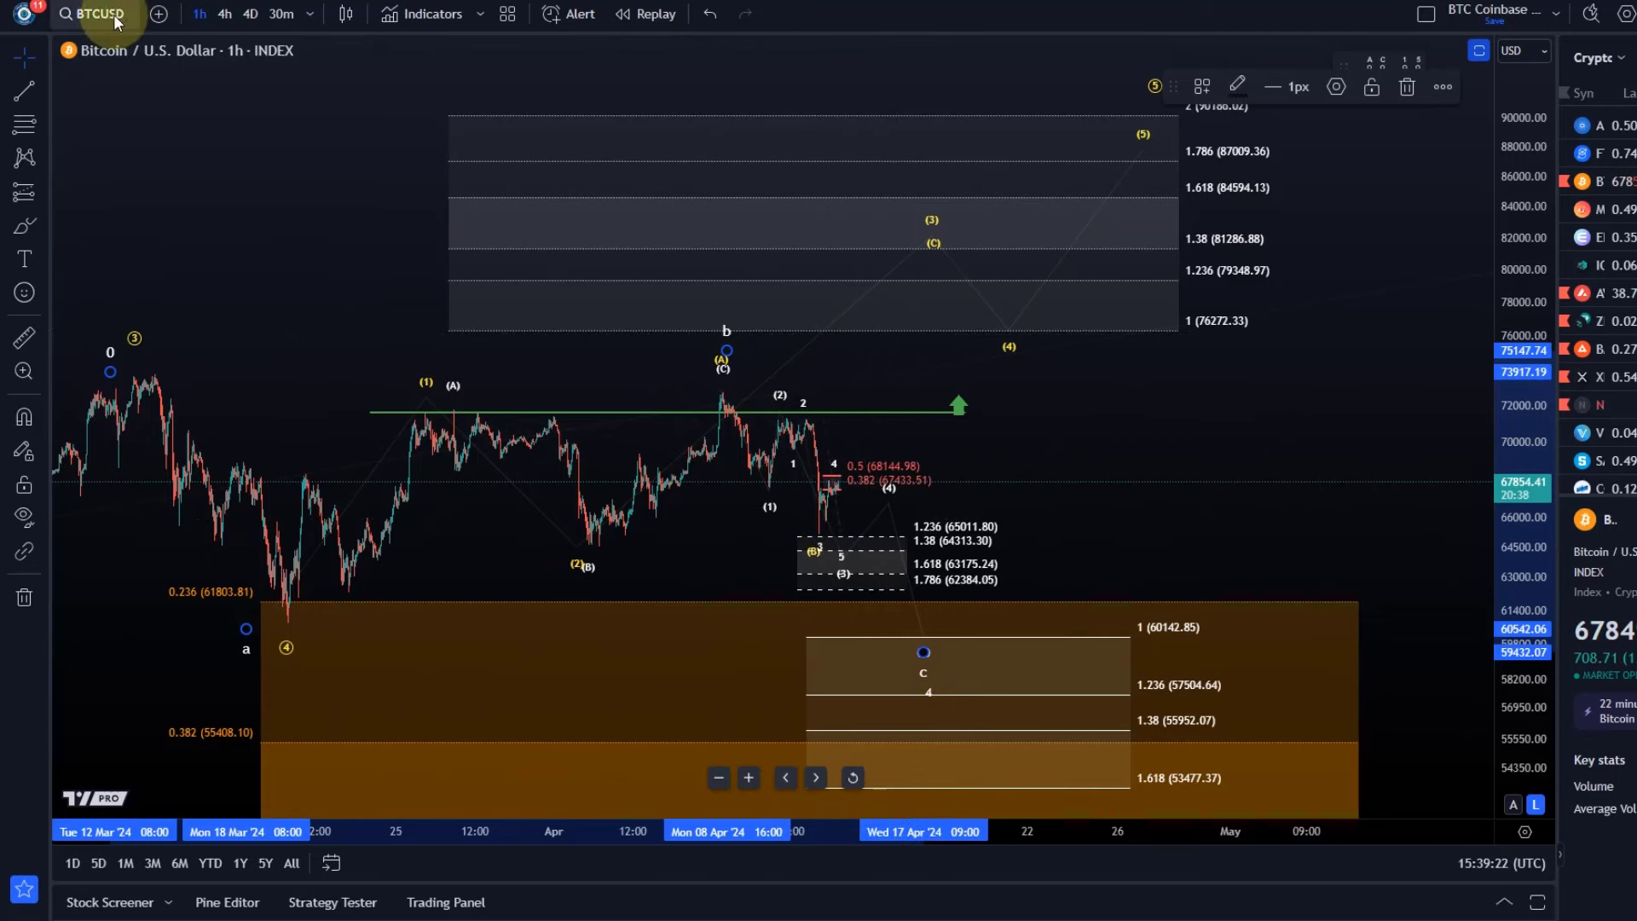
# Step: Switch the chart to the 30-minute interval and enlarge the April price action around the white five-wave decline
pyautogui.click(281, 13)
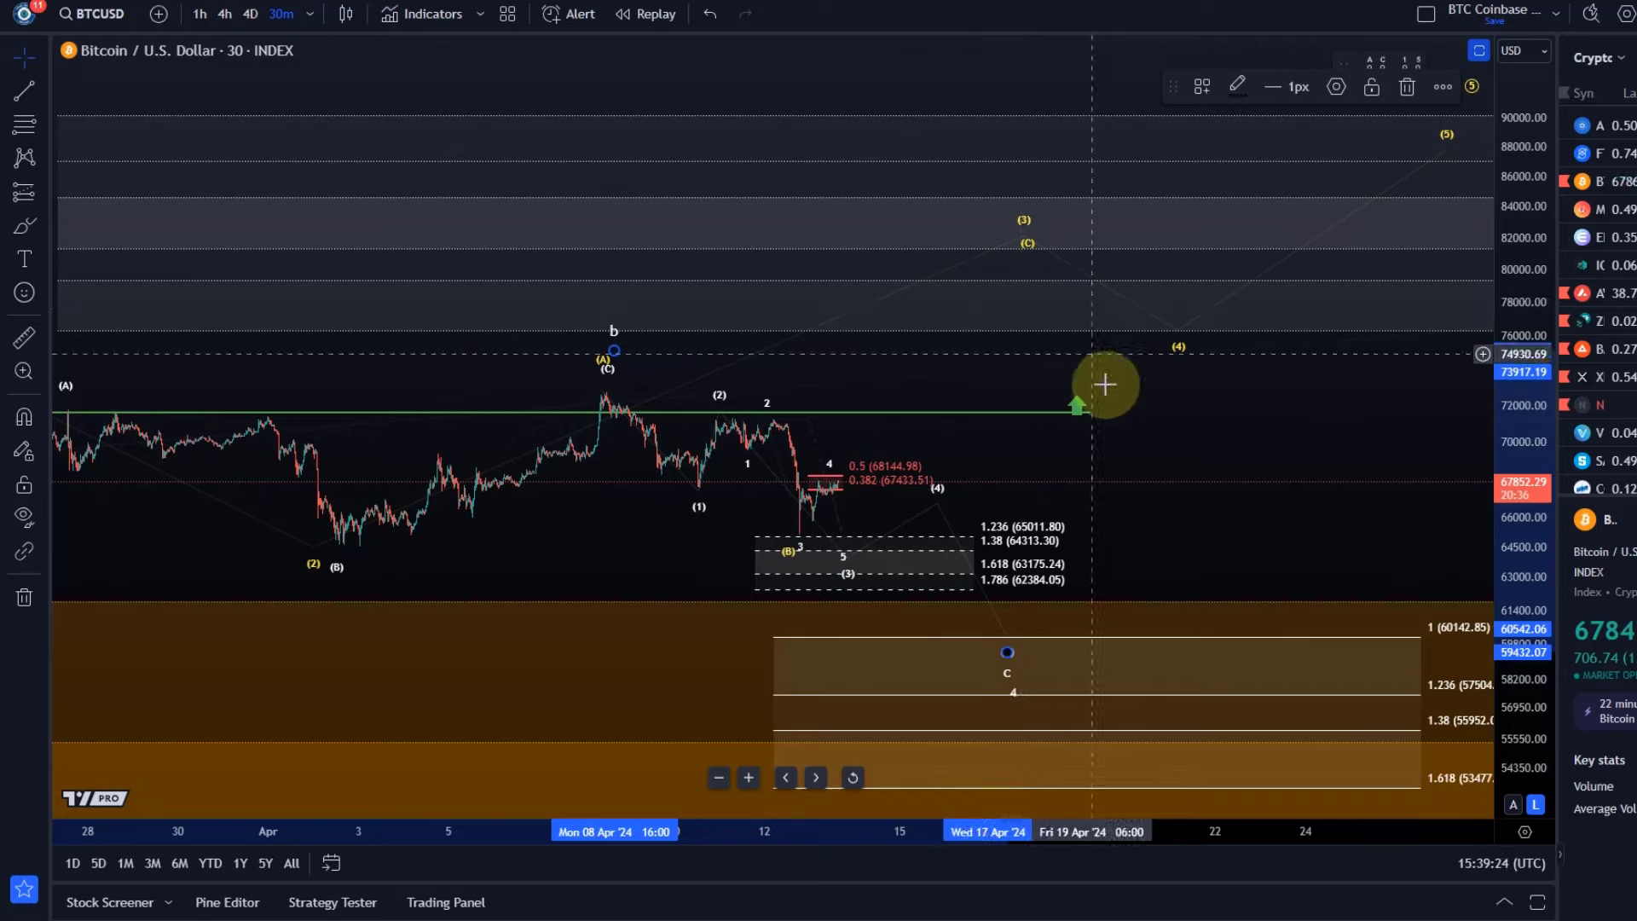
pyautogui.moveTo(1534, 650); pyautogui.dragTo(1596, 375)
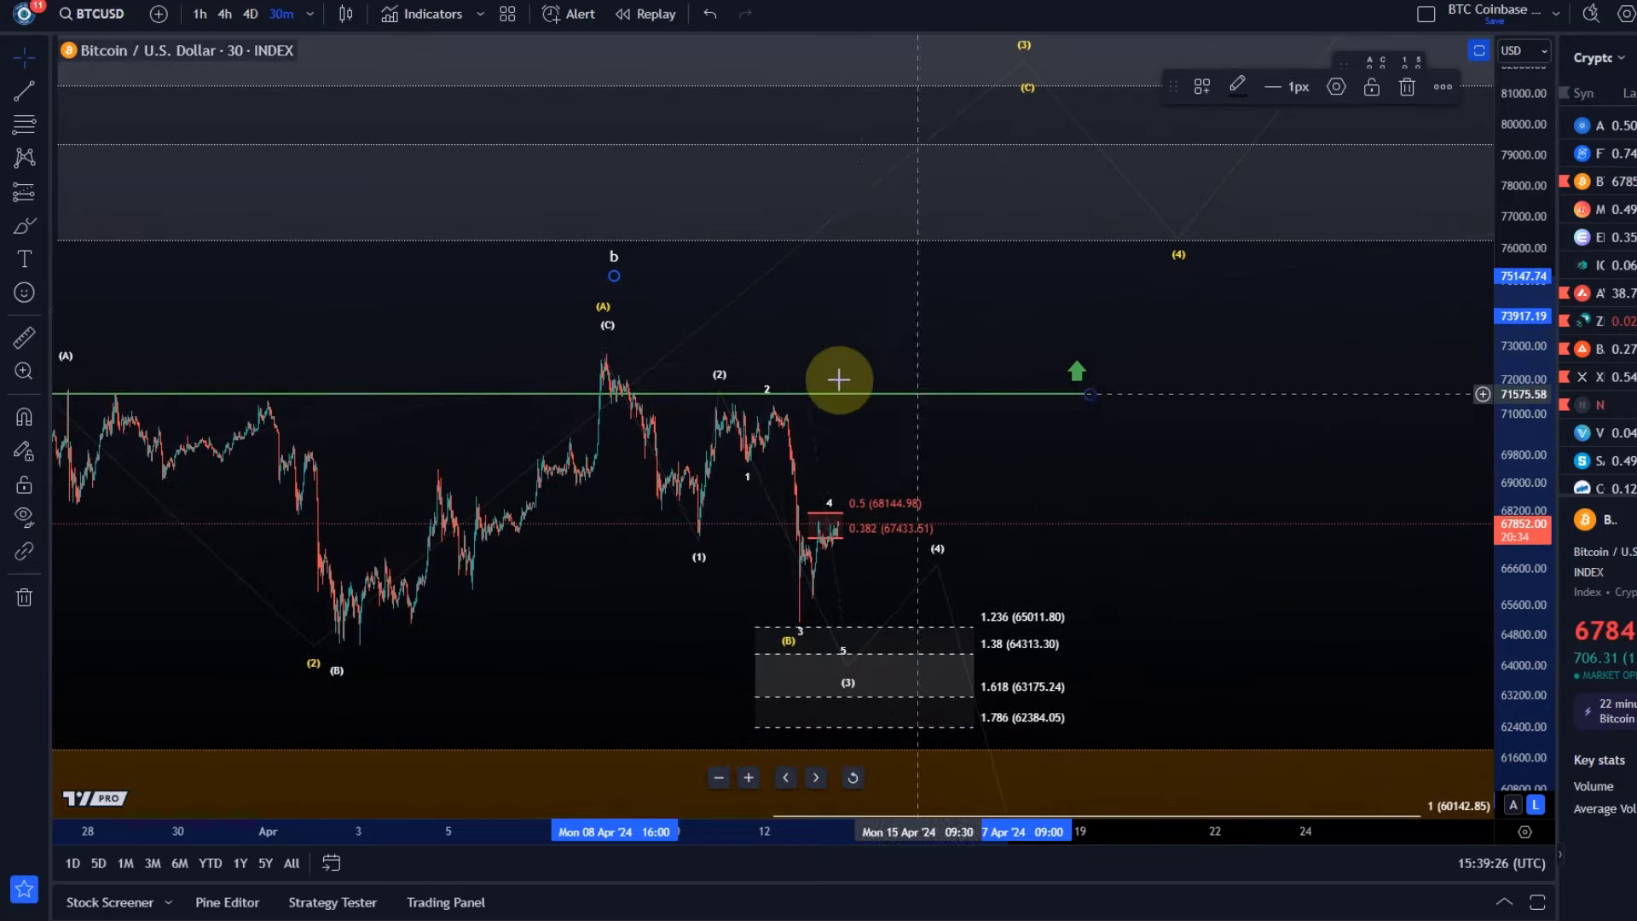
pyautogui.moveTo(636, 617); pyautogui.dragTo(568, 470)
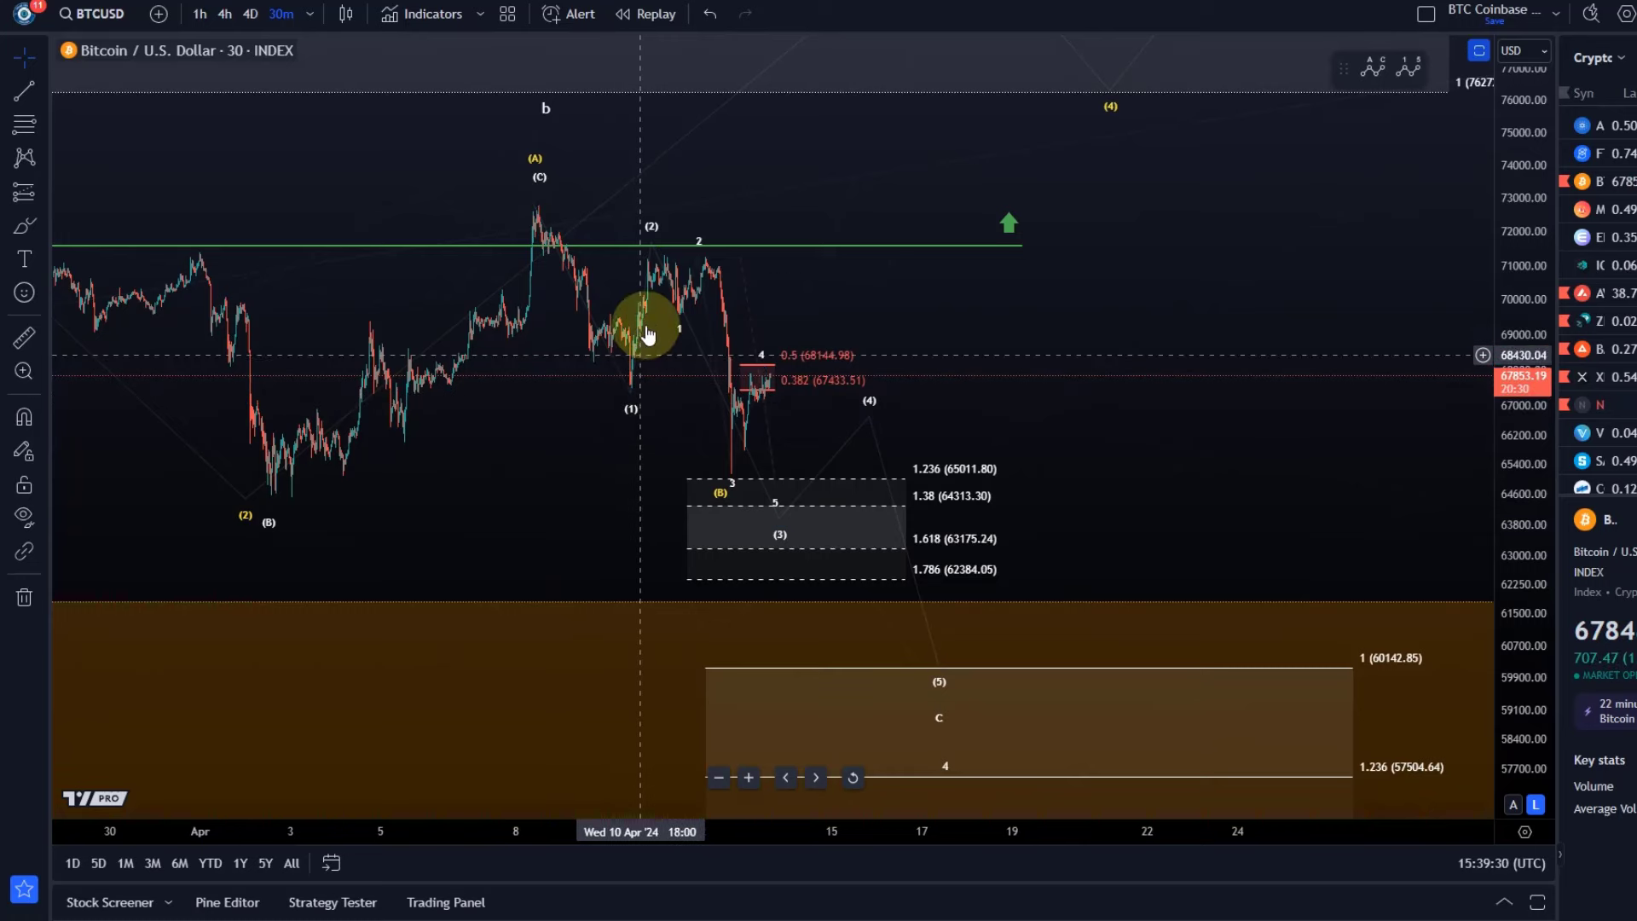
pyautogui.click(665, 255)
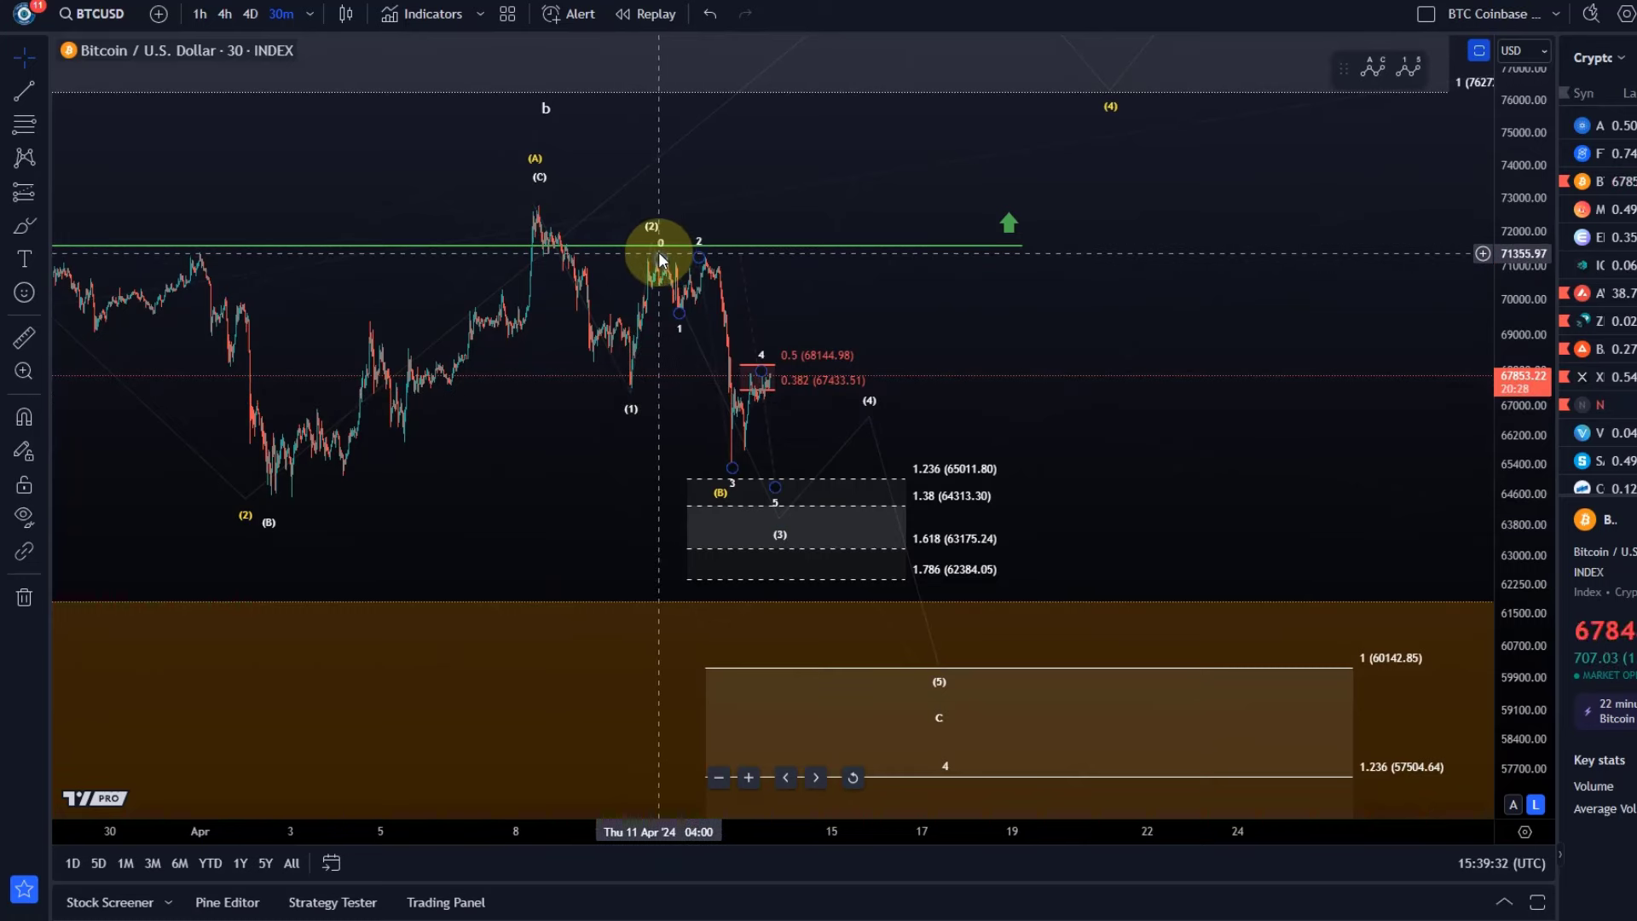
pyautogui.moveTo(656, 269)
pyautogui.mouseDown()
pyautogui.moveTo(778, 538)
pyautogui.moveTo(781, 509)
pyautogui.moveTo(752, 522)
pyautogui.mouseUp()
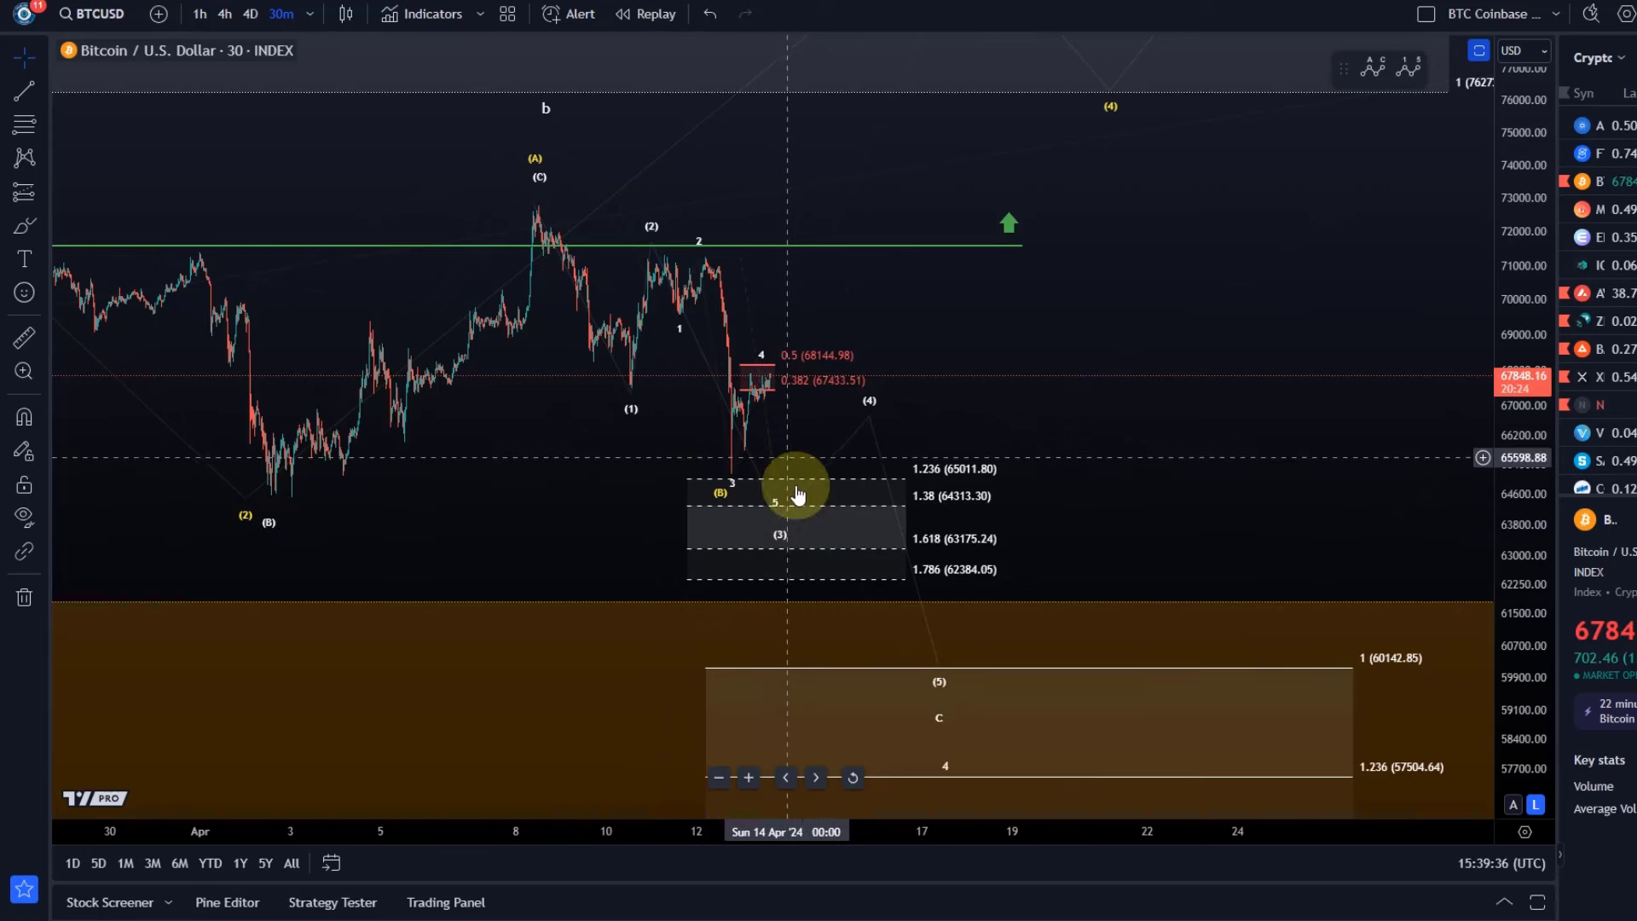
# Step: Shift the white wave 5 and (3) points forward in time, placing (3) at about 64153.57 inside the grey support zone
pyautogui.click(776, 504)
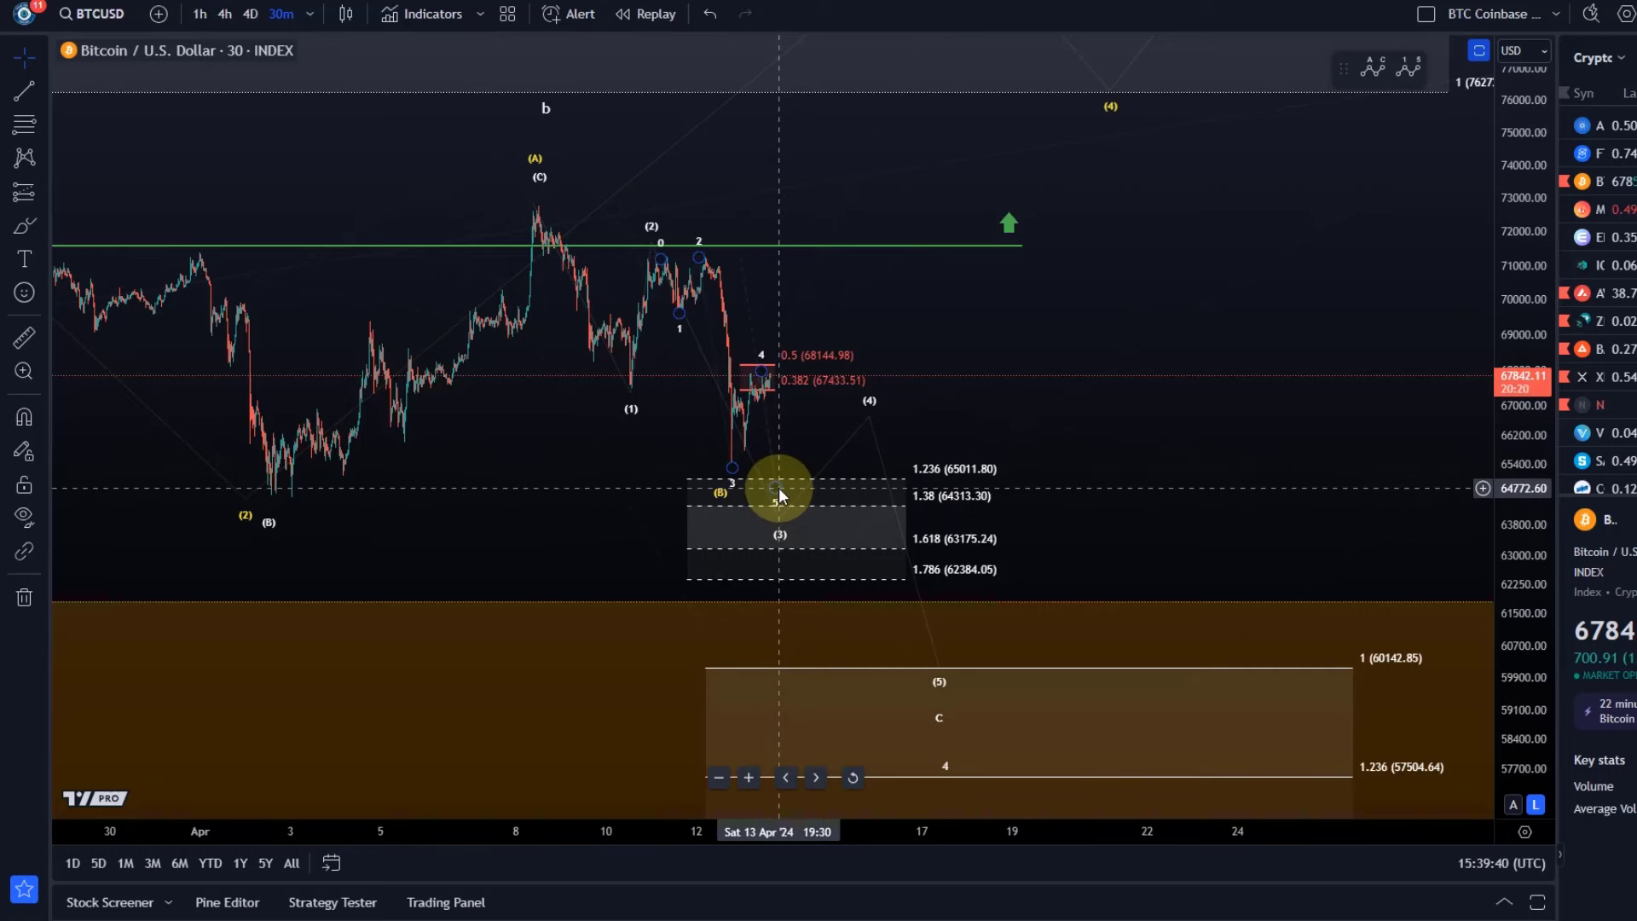
pyautogui.moveTo(779, 495); pyautogui.dragTo(788, 366)
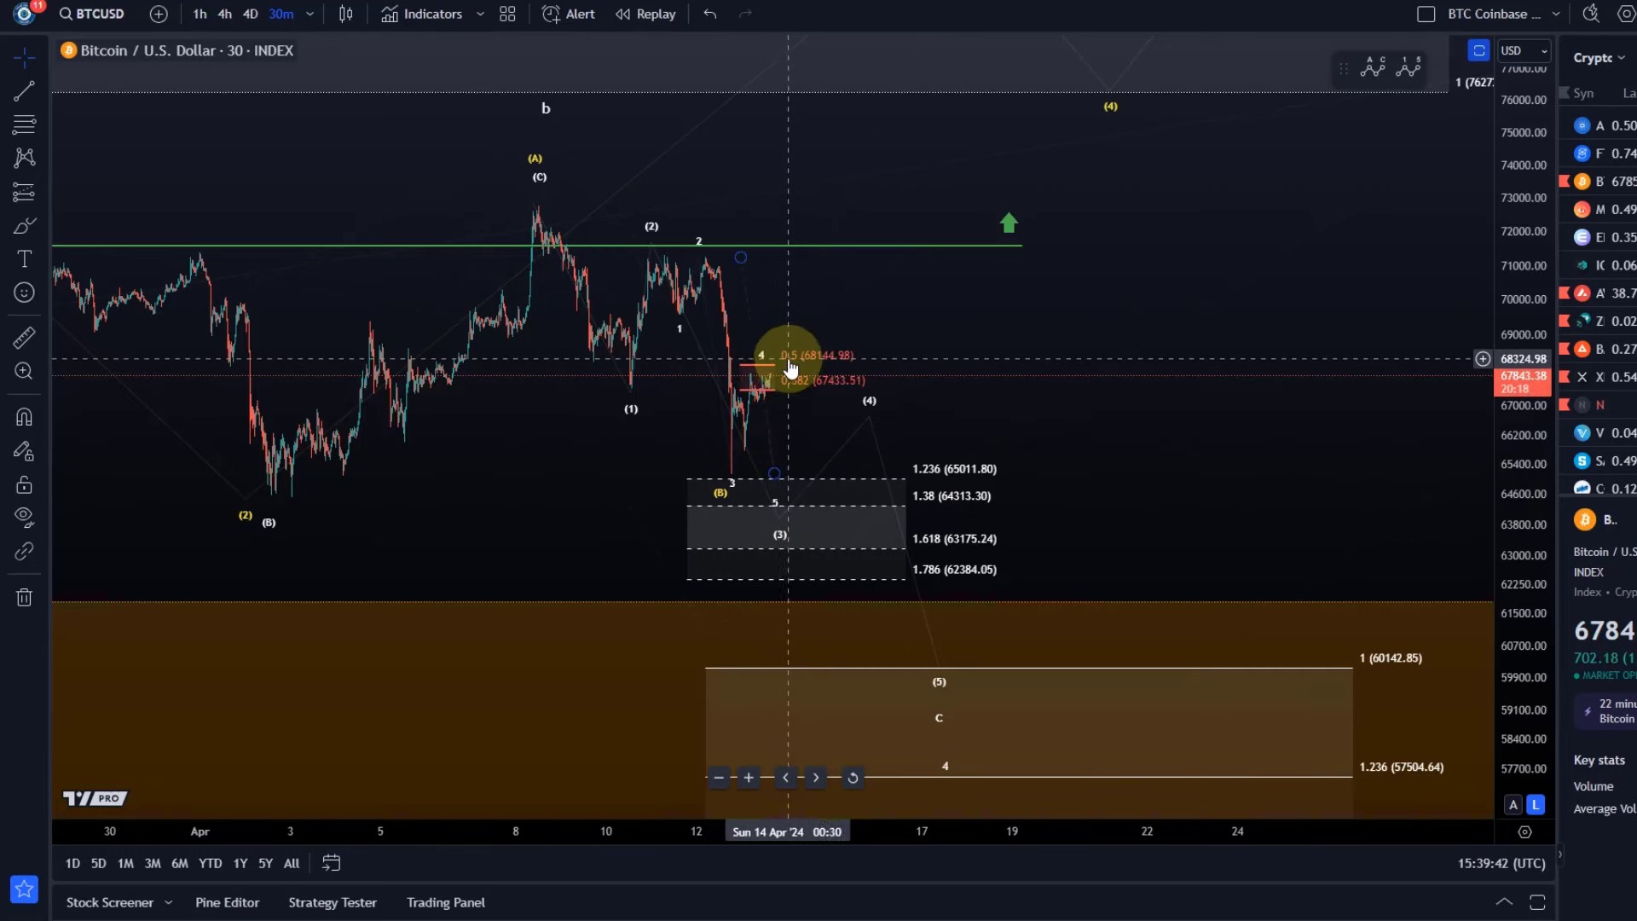
pyautogui.click(1002, 331)
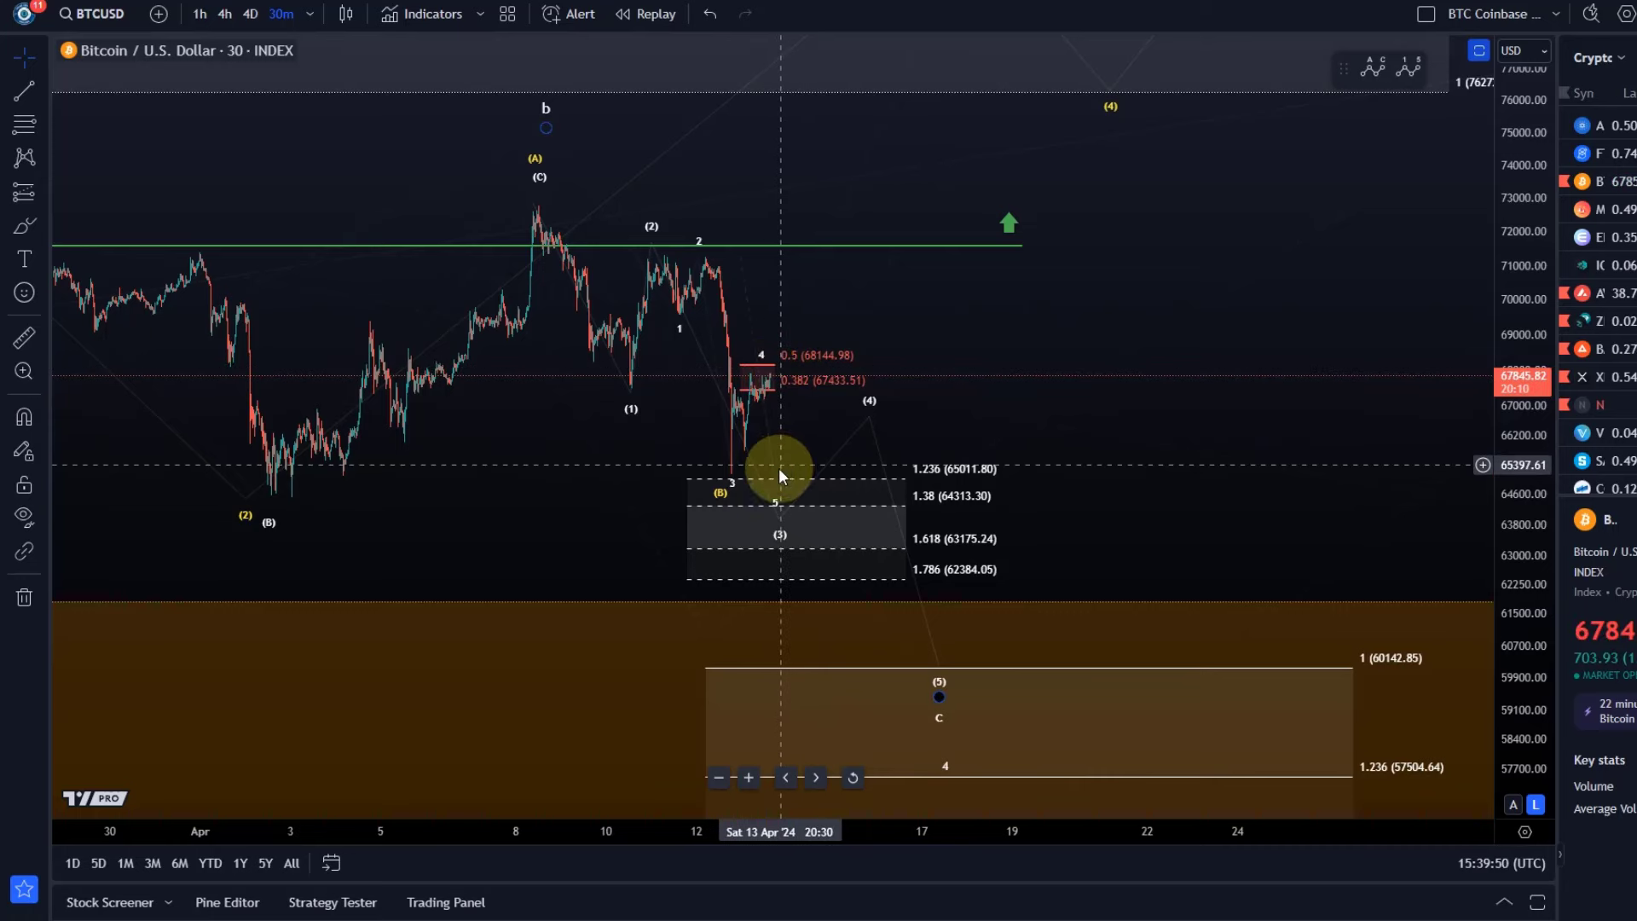
pyautogui.moveTo(774, 487)
pyautogui.mouseDown()
pyautogui.moveTo(802, 484)
pyautogui.moveTo(795, 537)
pyautogui.moveTo(810, 512)
pyautogui.mouseUp()
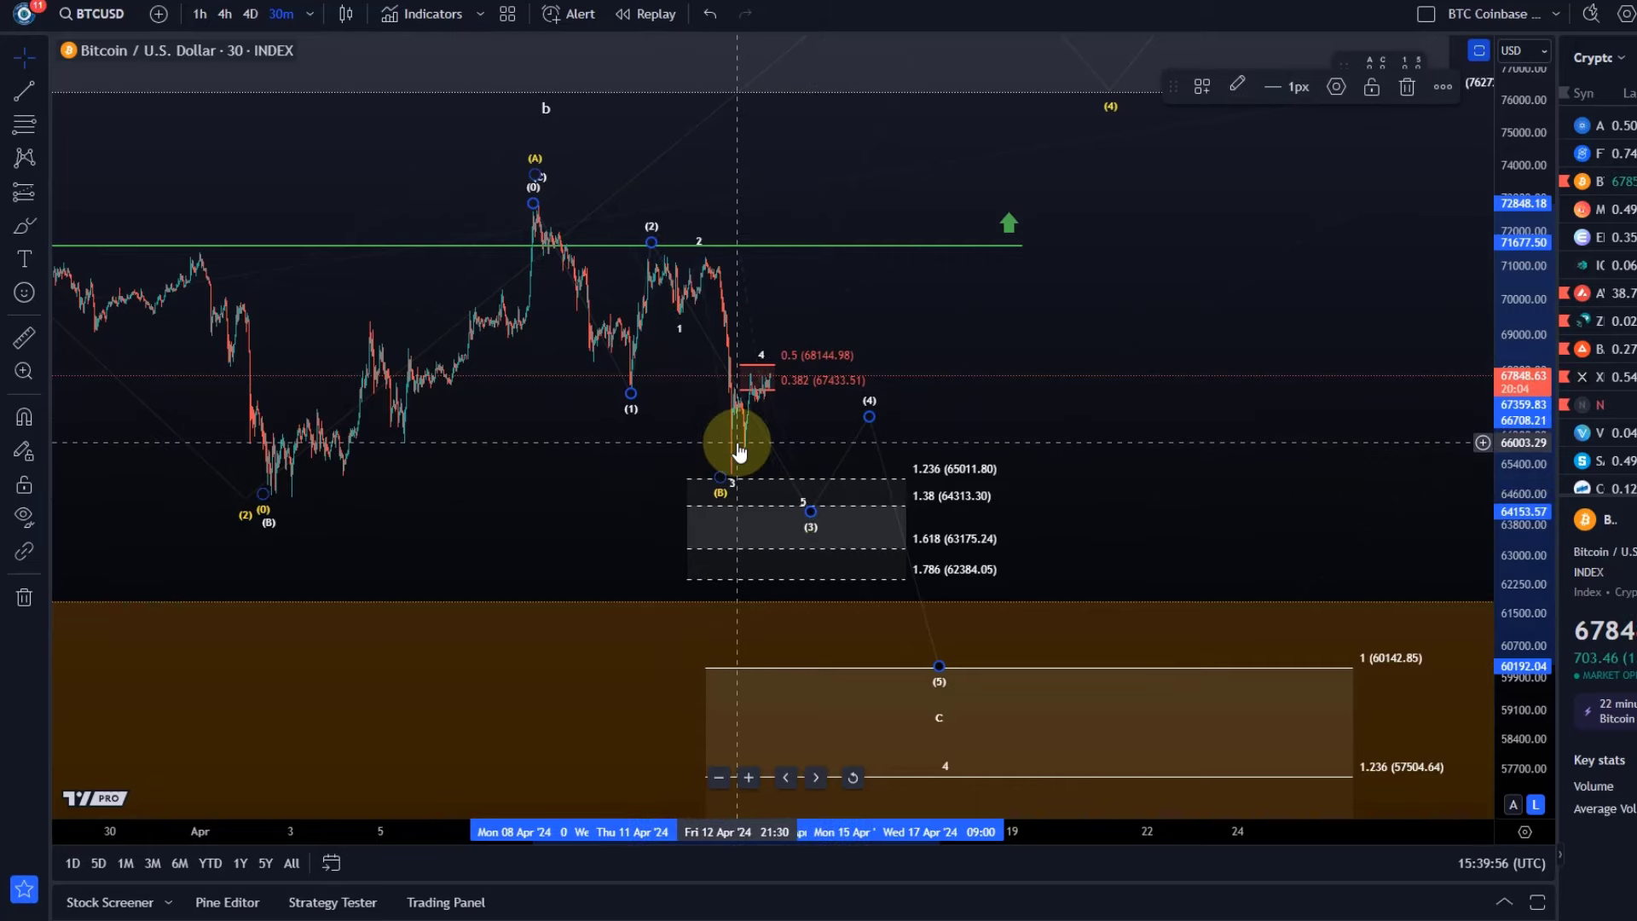
# Step: Compare the yellow upside wave path with the orange and white support zones, and inspect the red wave 4 retracement zone
pyautogui.scroll(-2, 824, 441)
pyautogui.scroll(-3, 826, 444)
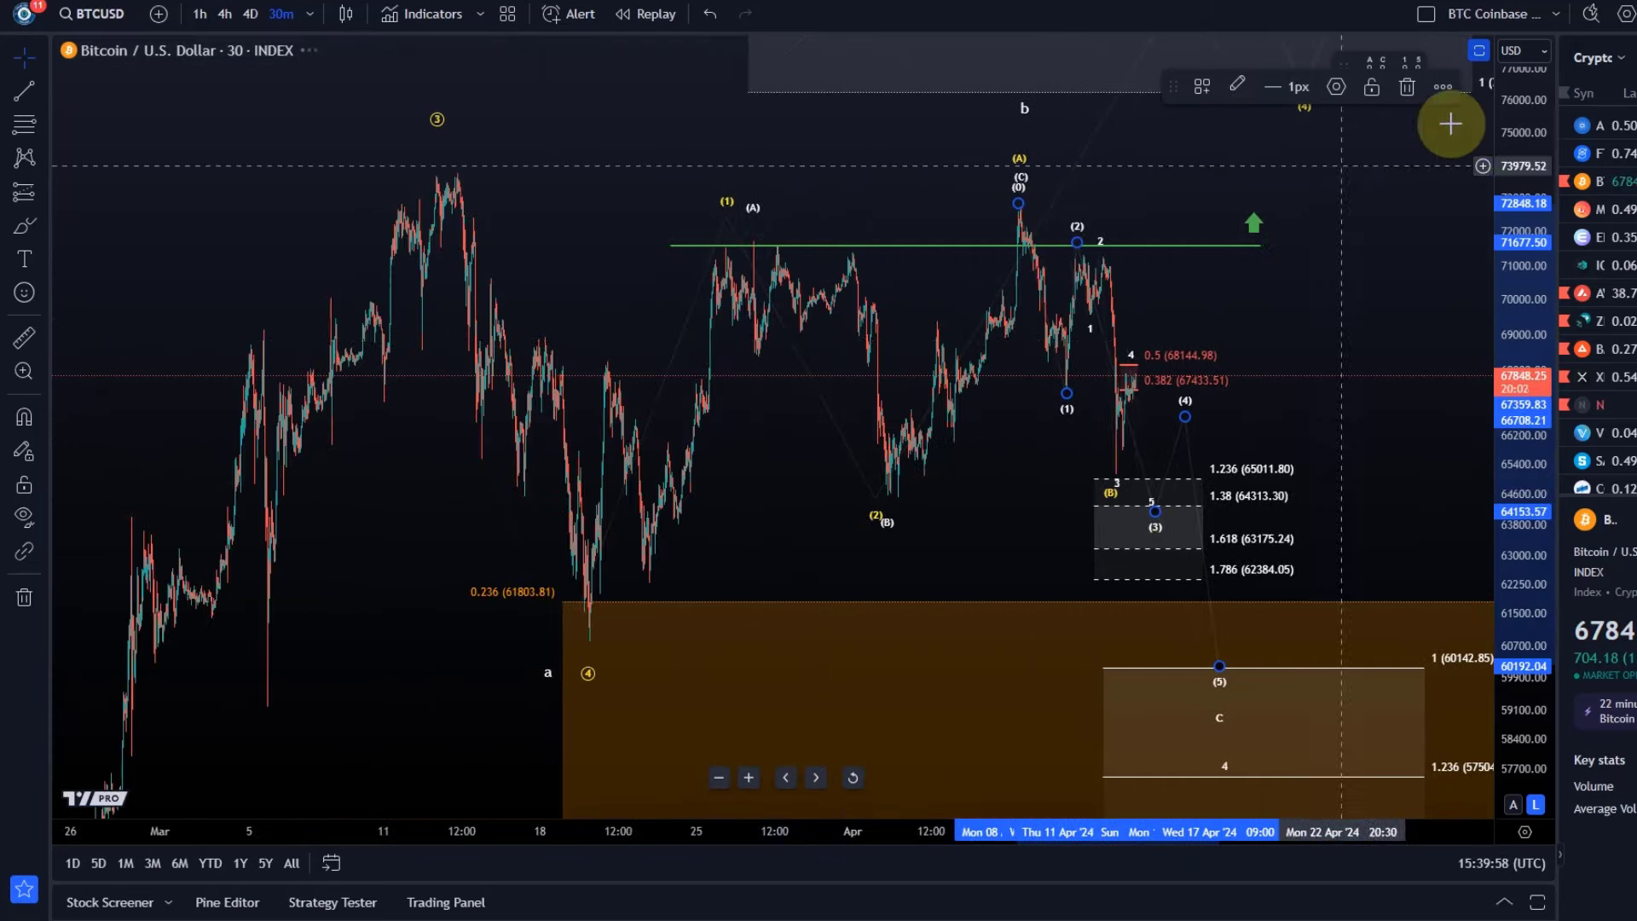
pyautogui.moveTo(1535, 188); pyautogui.dragTo(1505, 614)
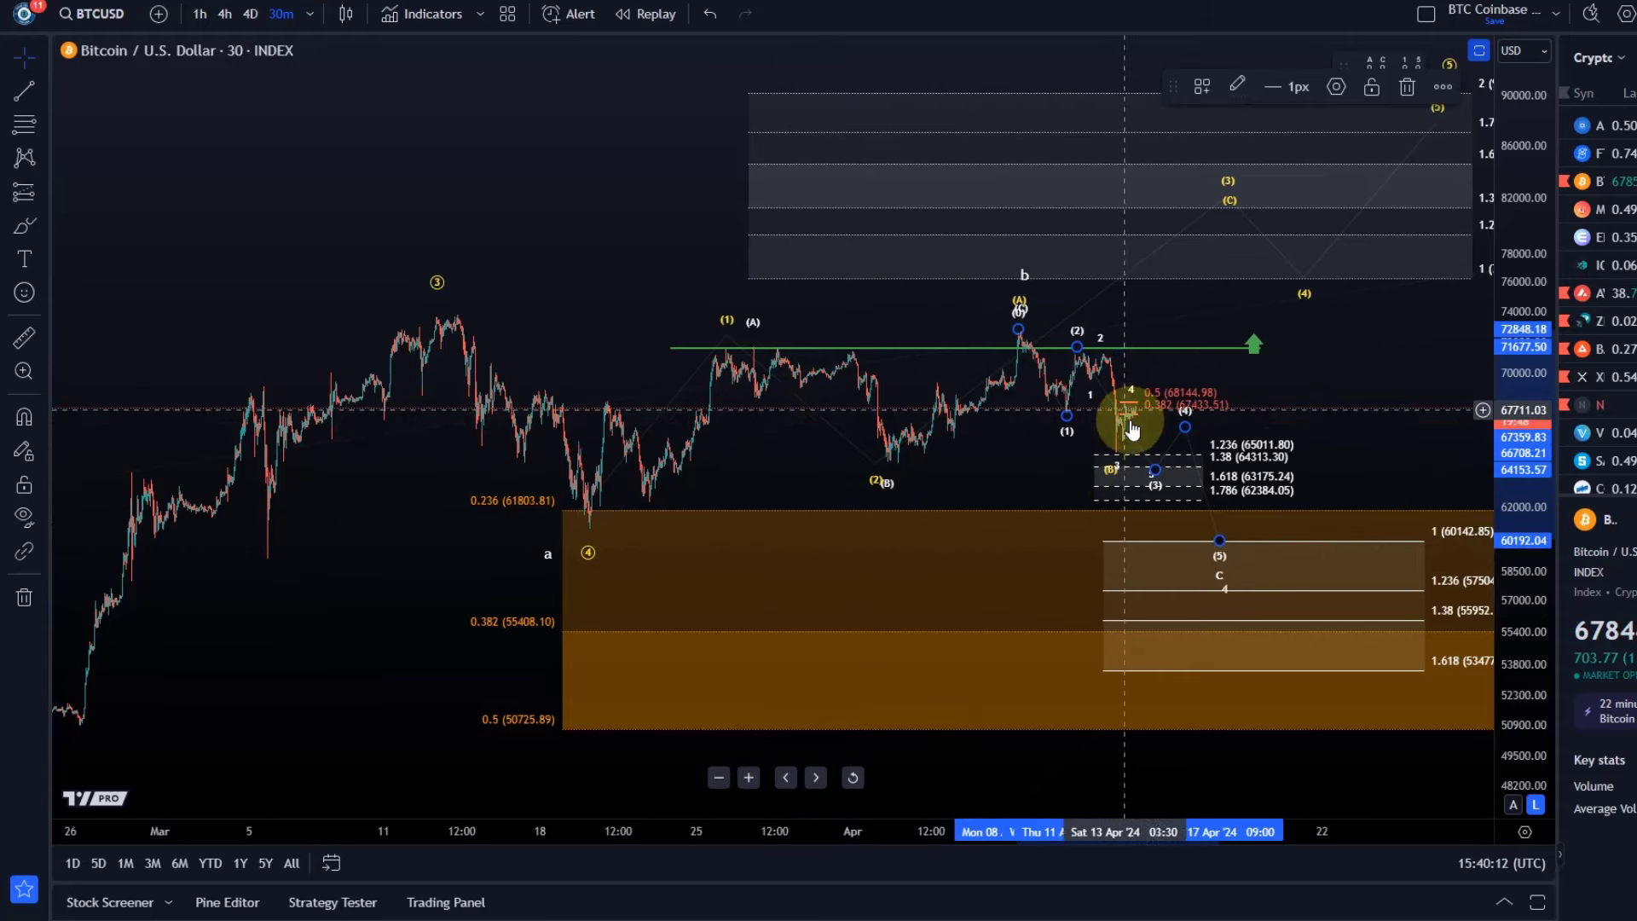
pyautogui.scroll(2, 1133, 563)
pyautogui.scroll(2, 1132, 563)
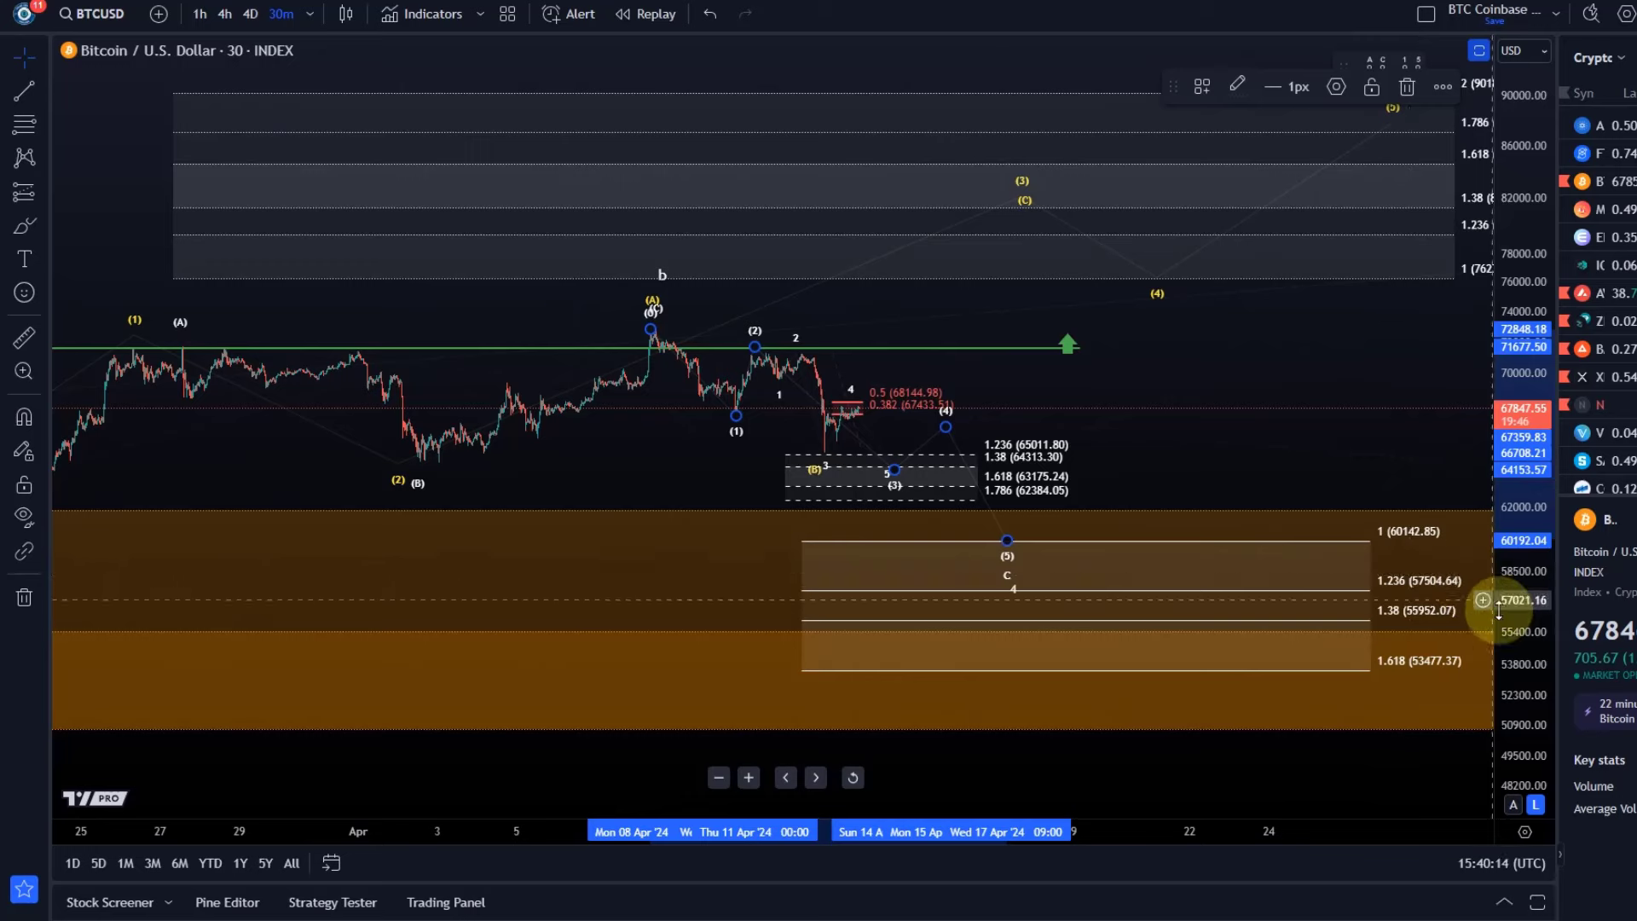
pyautogui.moveTo(1510, 632); pyautogui.dragTo(1522, 285)
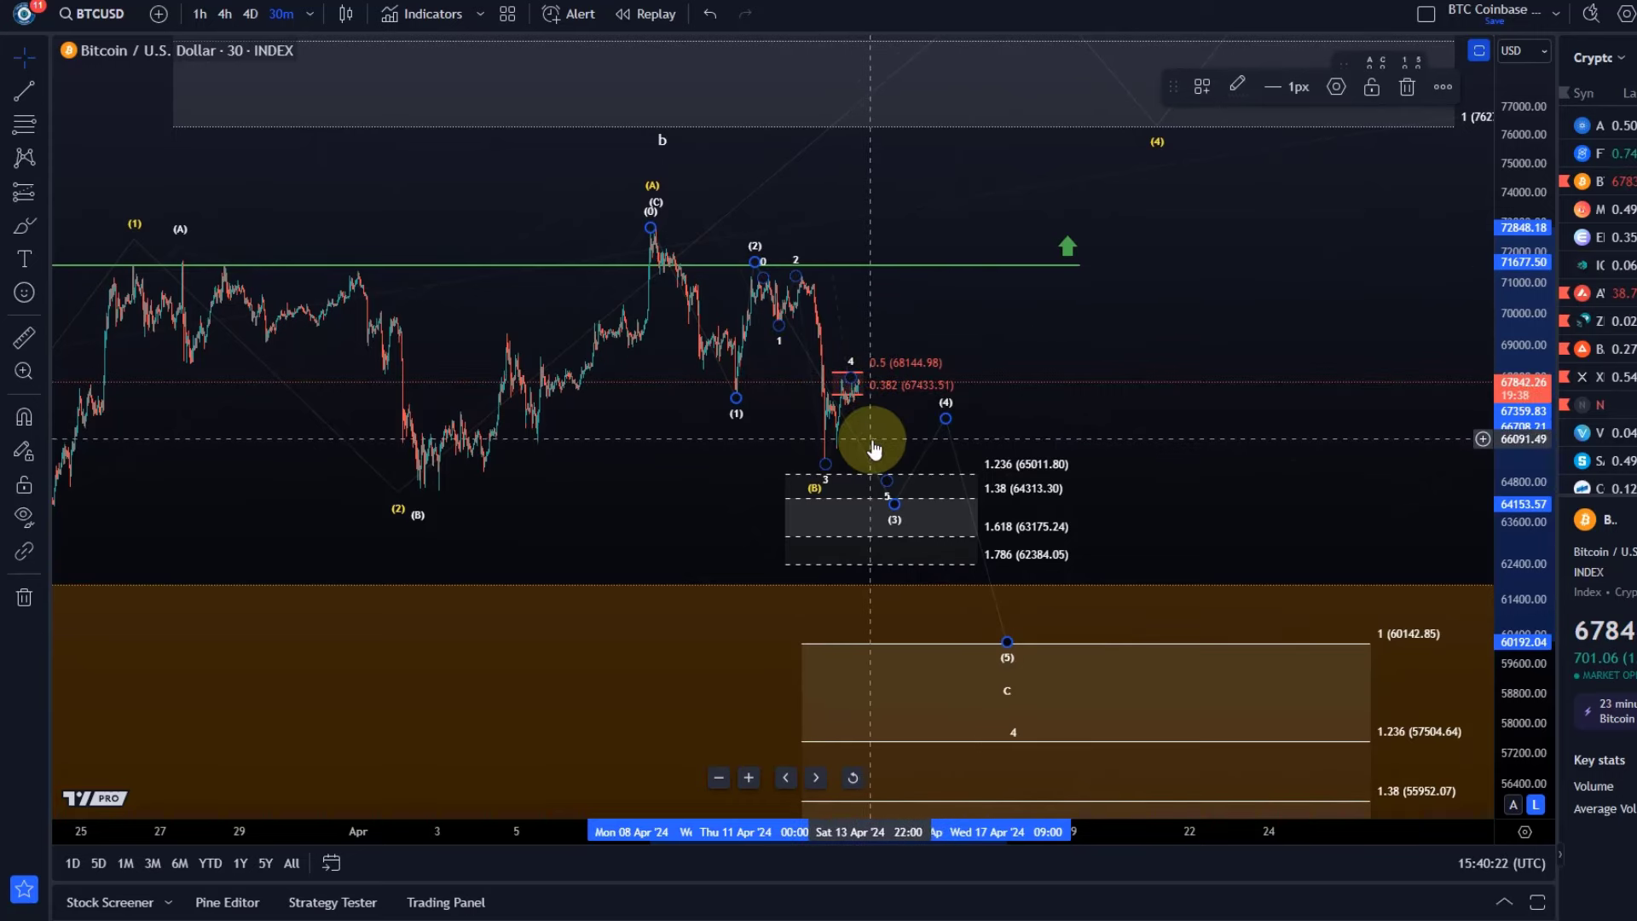
pyautogui.scroll(2, 976, 376)
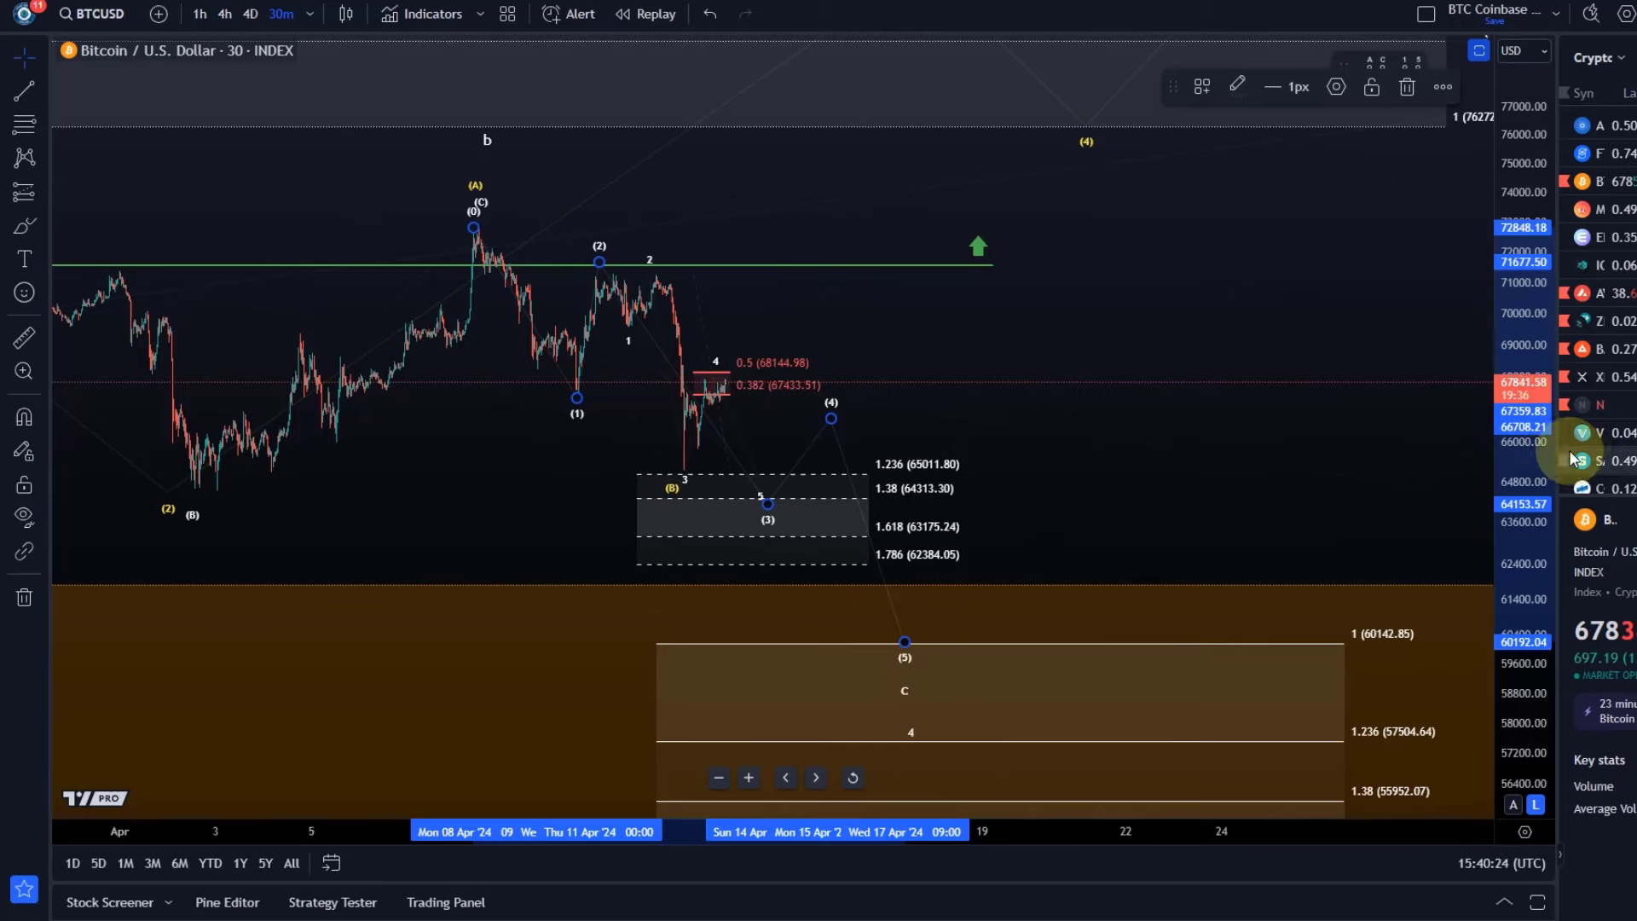
pyautogui.moveTo(1544, 407); pyautogui.dragTo(1461, 161)
pyautogui.click(717, 336)
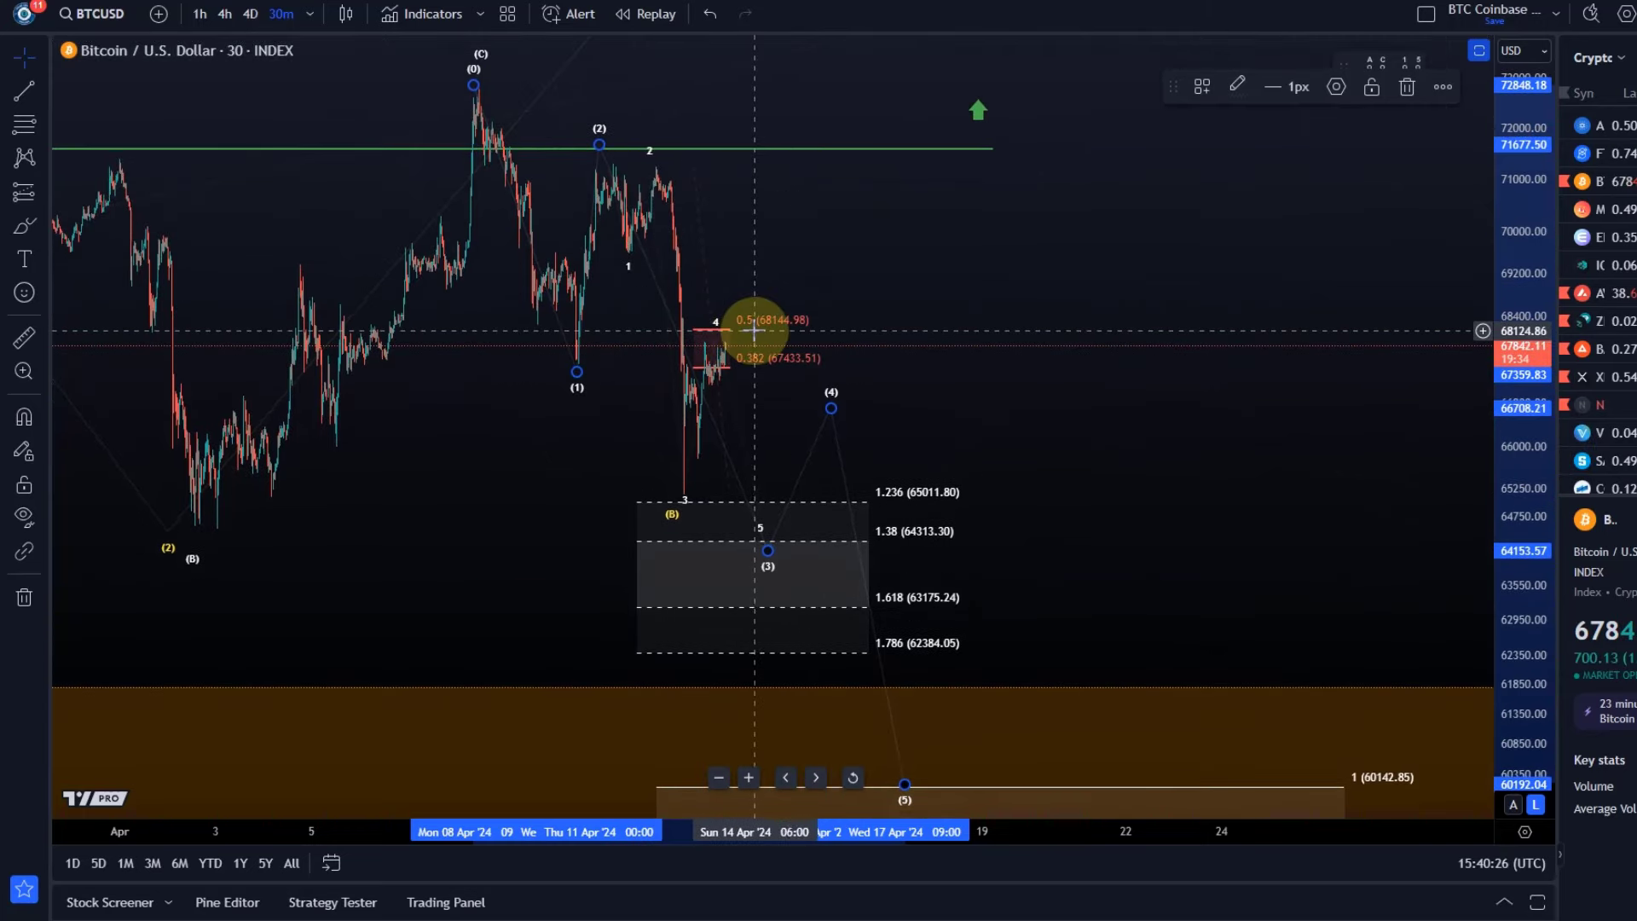
pyautogui.click(732, 344)
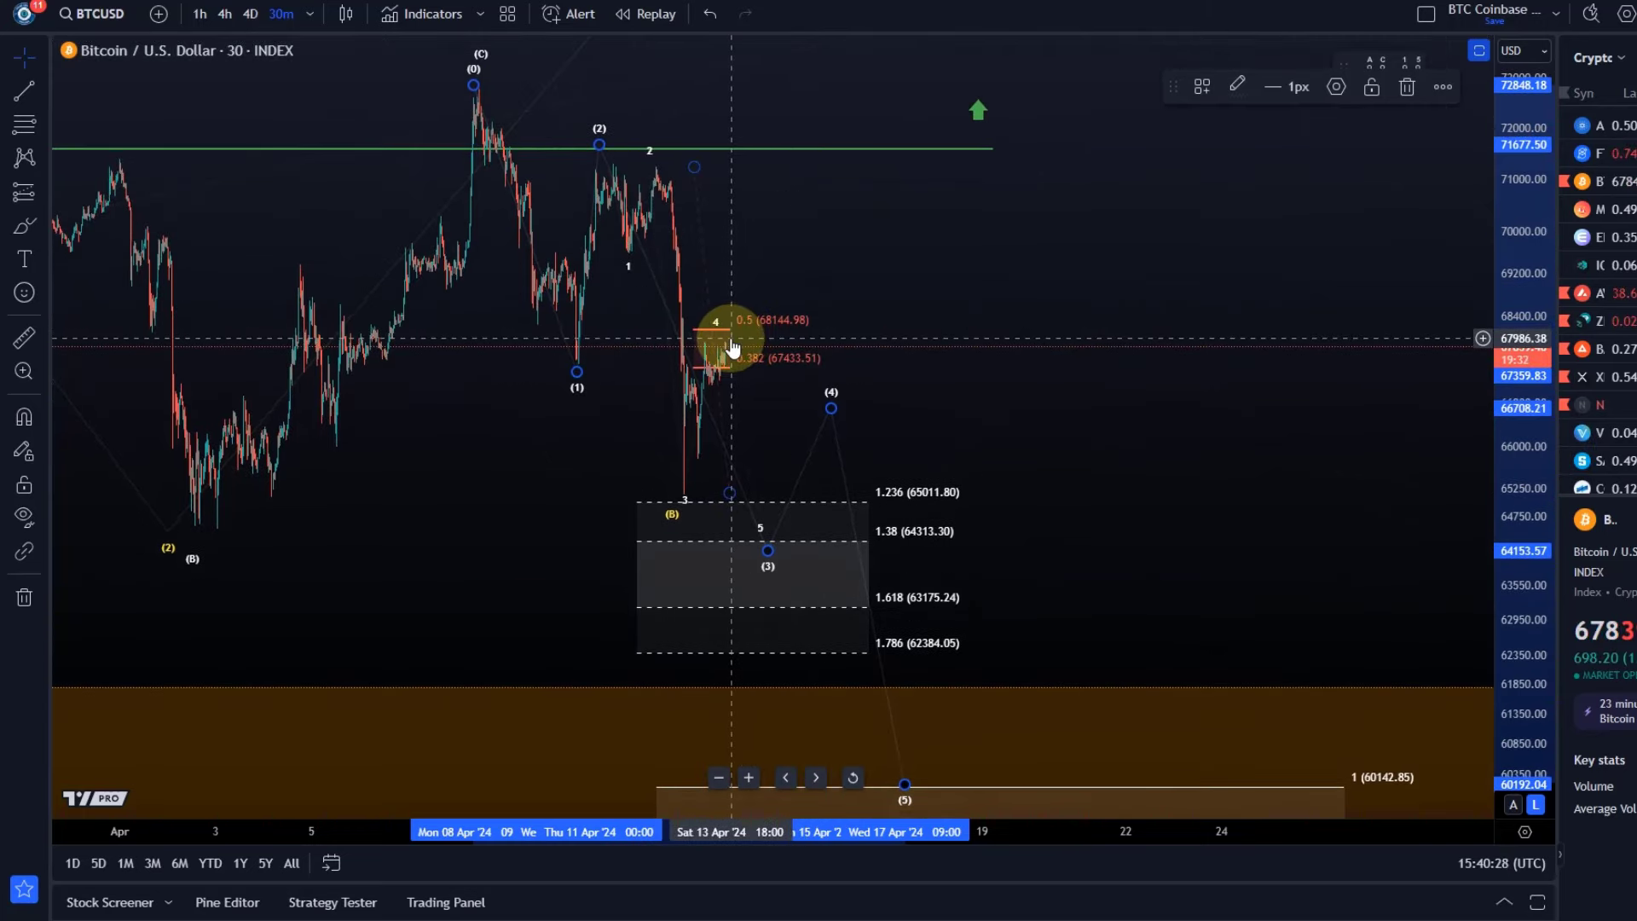
pyautogui.click(716, 343)
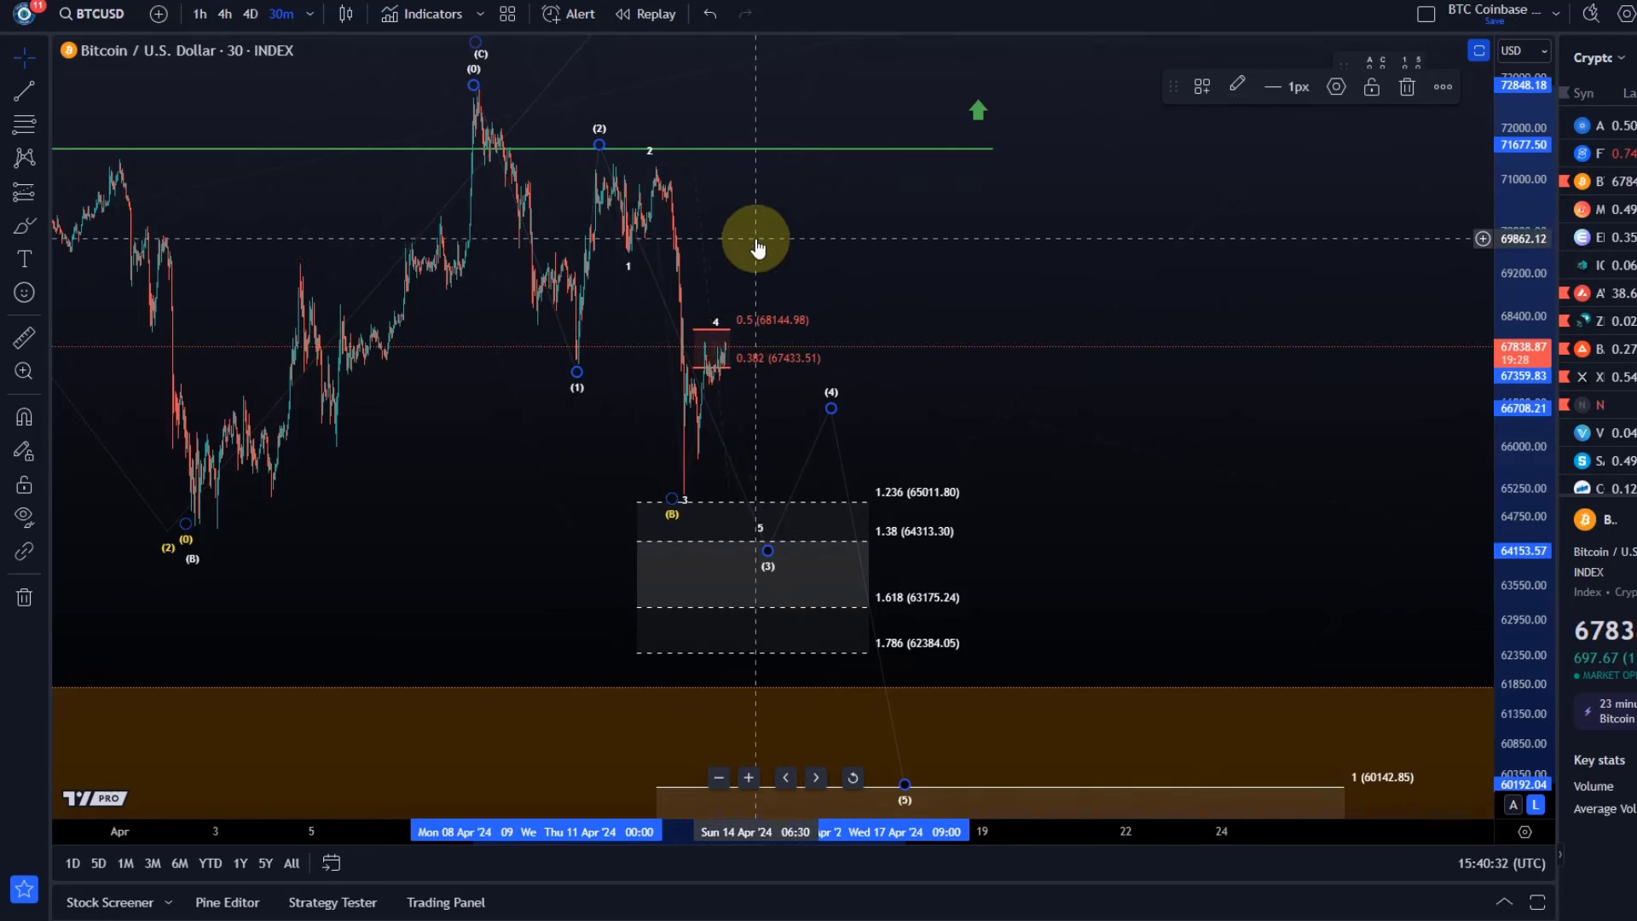
# Step: Review the larger white a-b-c correction from the circled wave 3 high to the C target zone under white (5)
pyautogui.moveTo(1506, 260); pyautogui.dragTo(1331, 590)
pyautogui.scroll(-7, 654, 534)
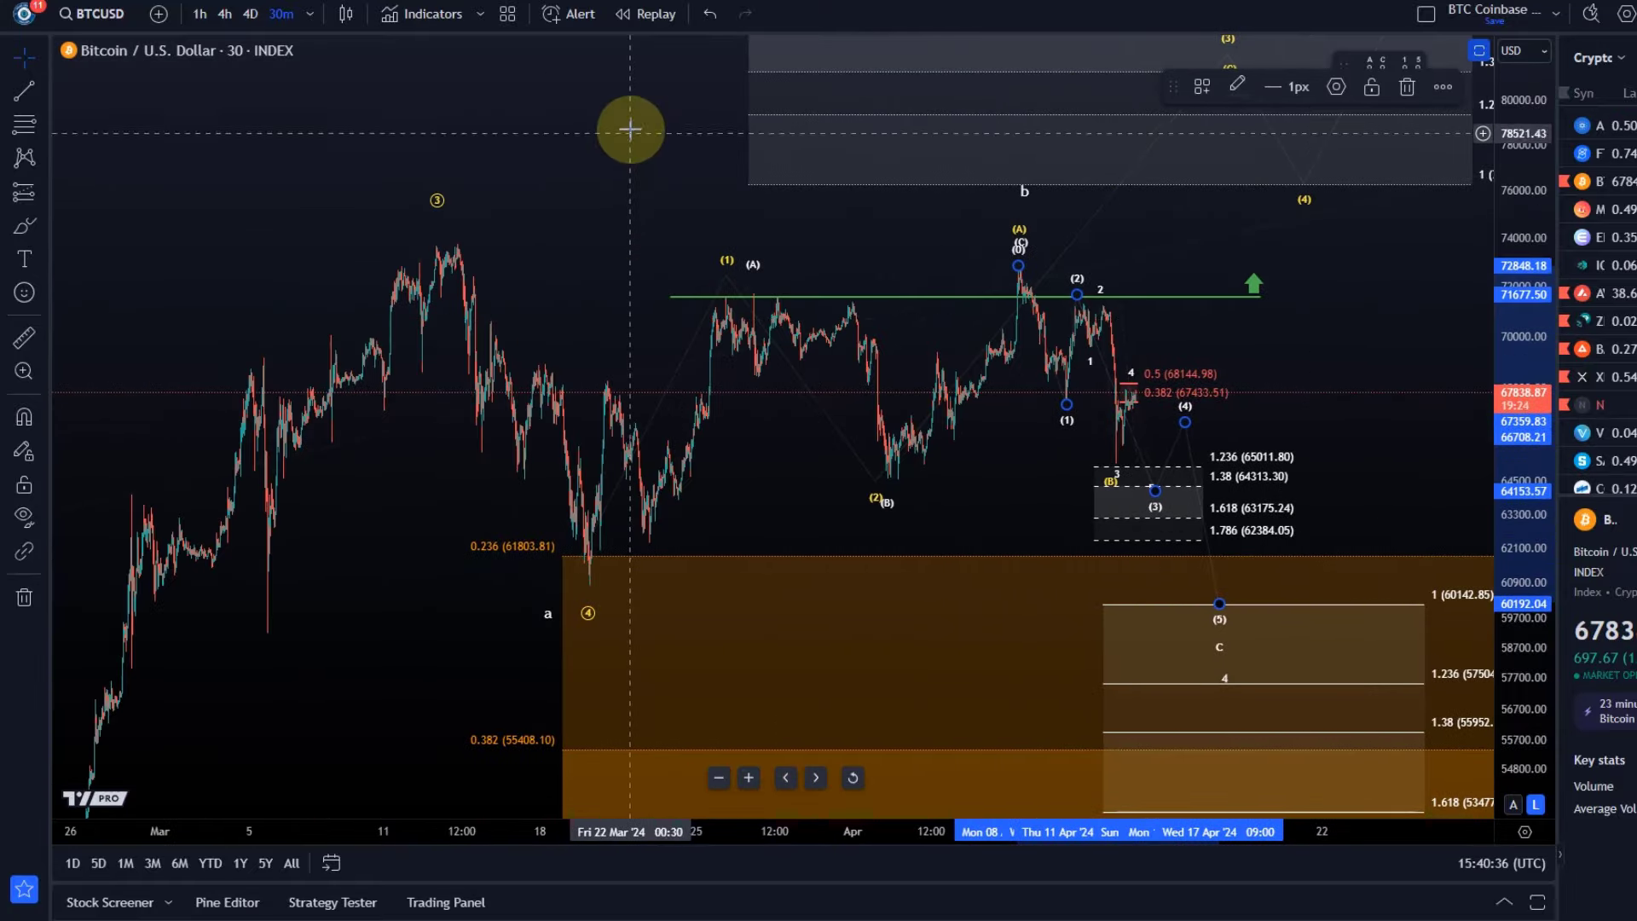
pyautogui.moveTo(628, 131); pyautogui.dragTo(434, 223)
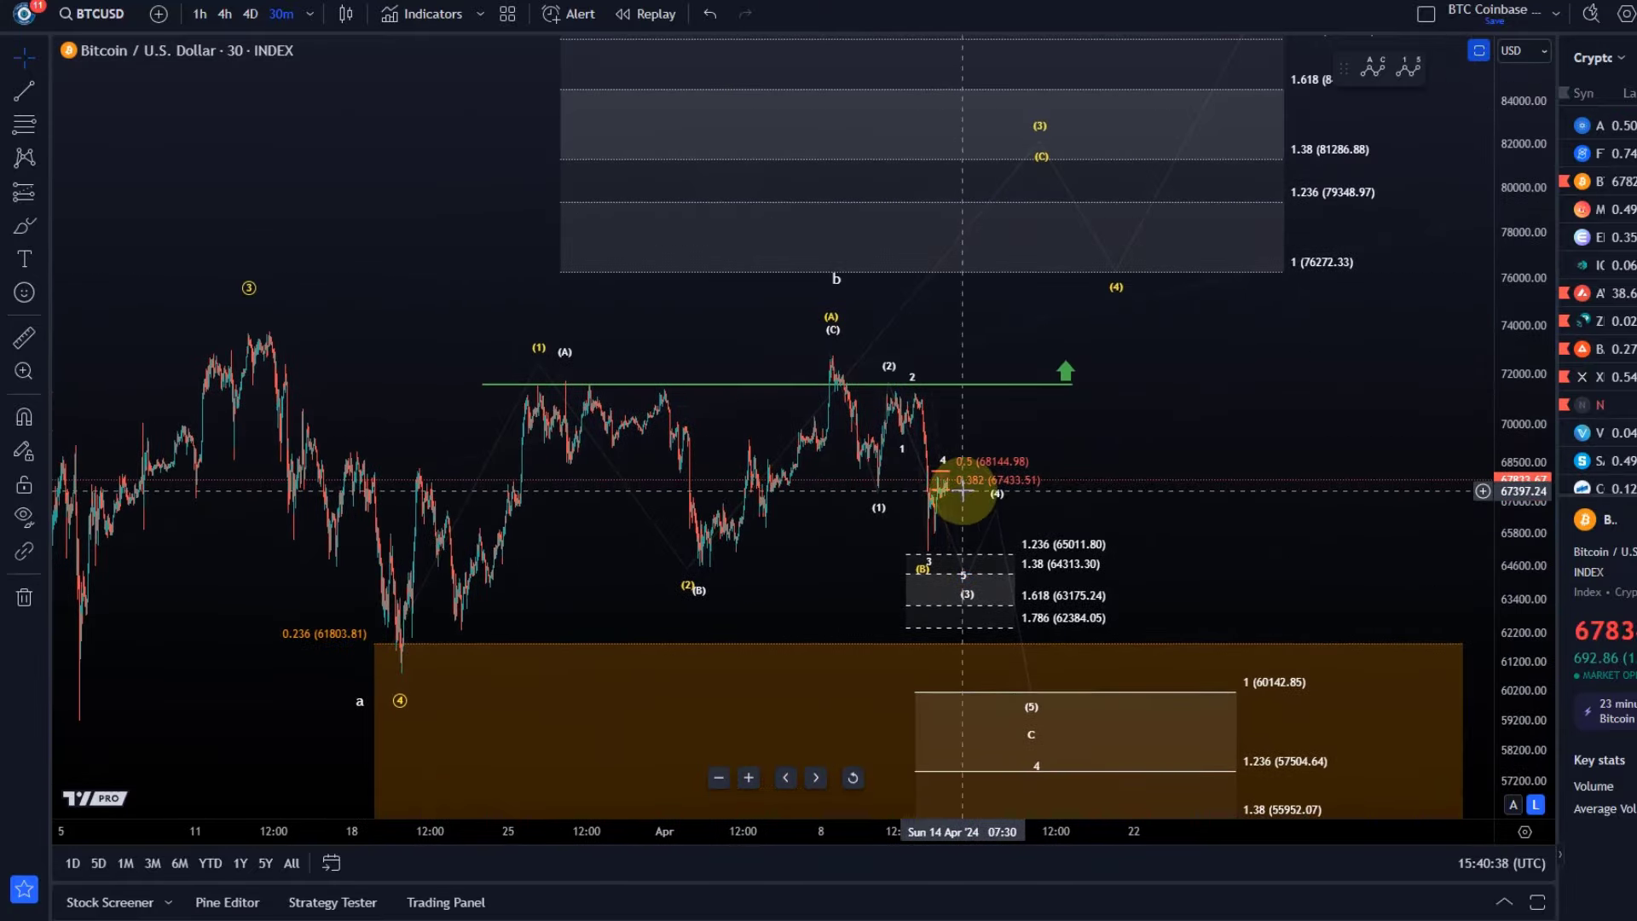
pyautogui.moveTo(1227, 412); pyautogui.dragTo(1143, 283)
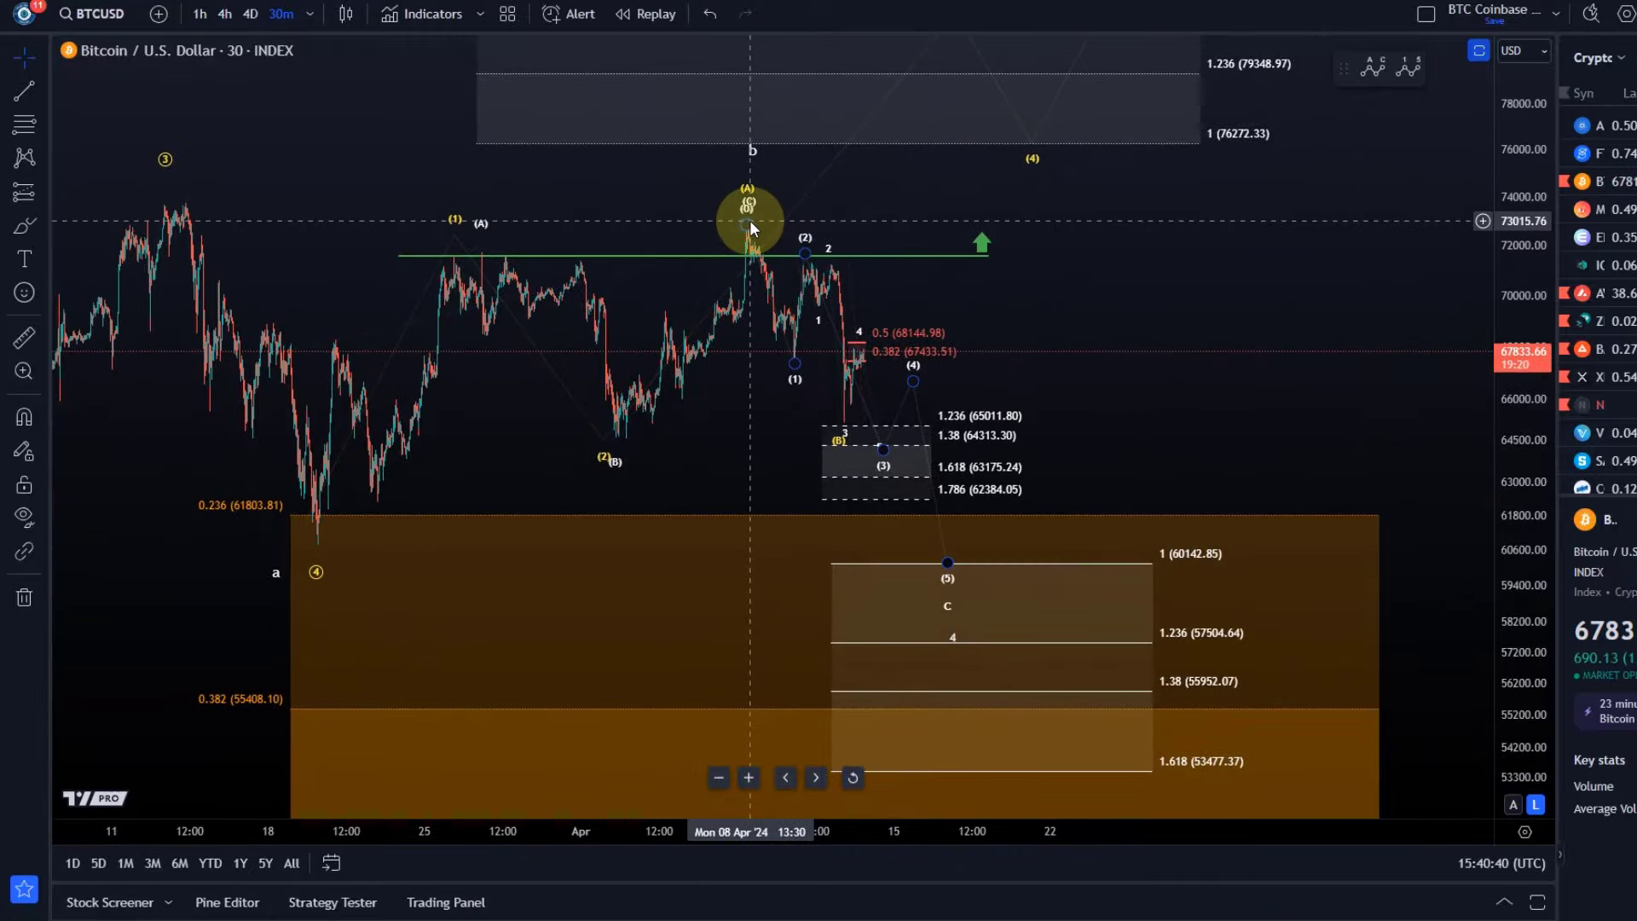
pyautogui.click(942, 648)
pyautogui.click(741, 252)
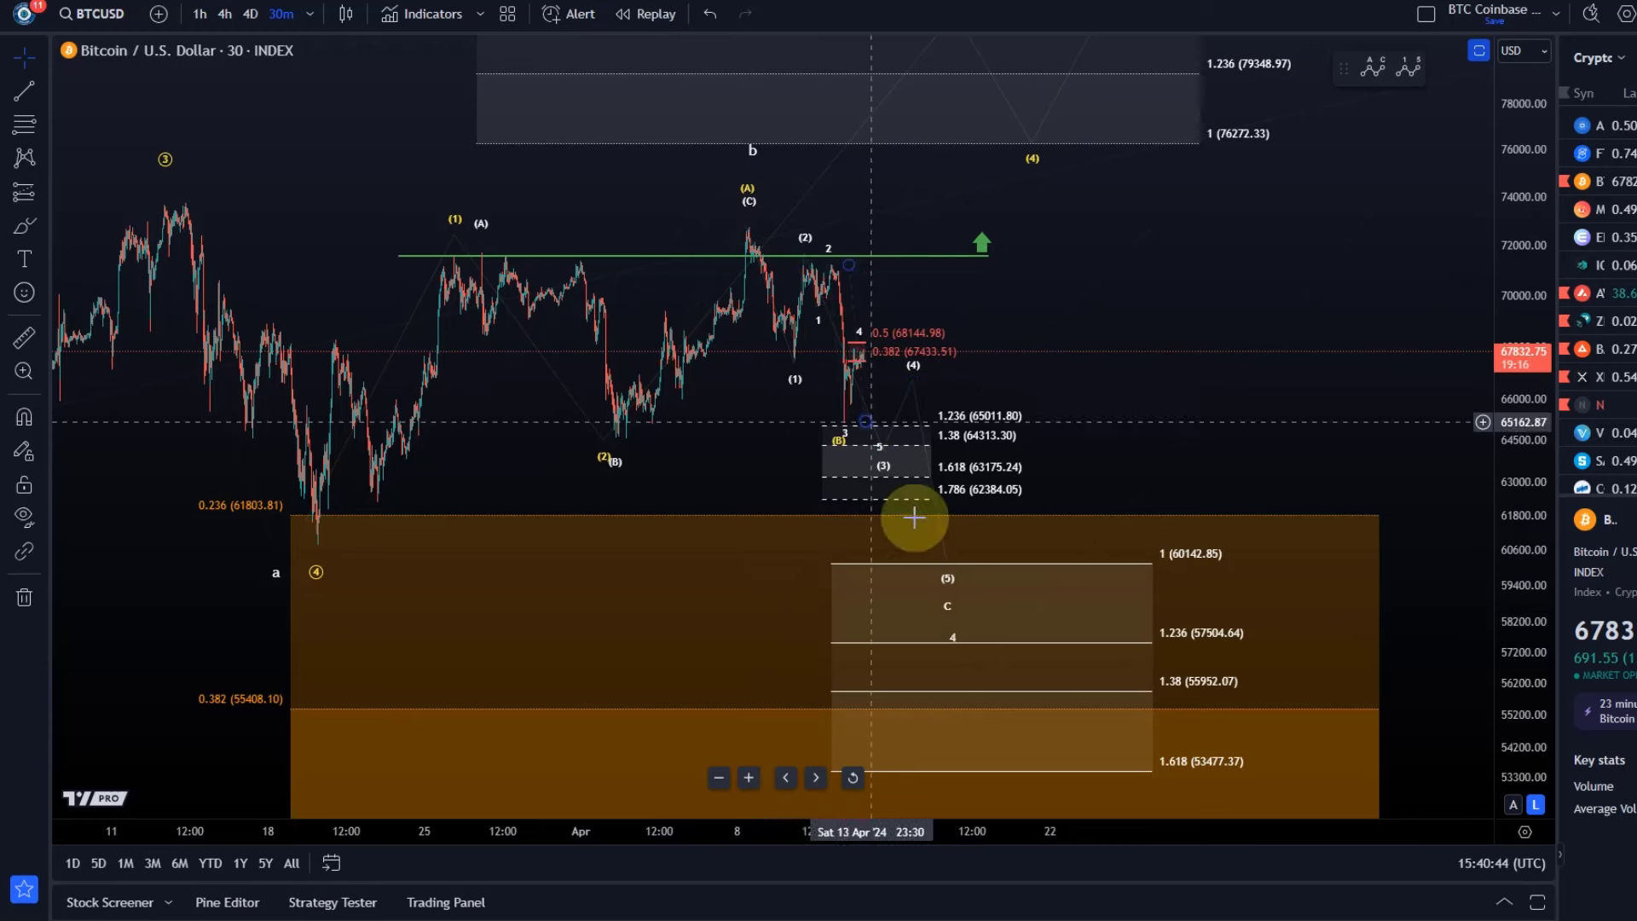
pyautogui.click(947, 584)
pyautogui.click(948, 592)
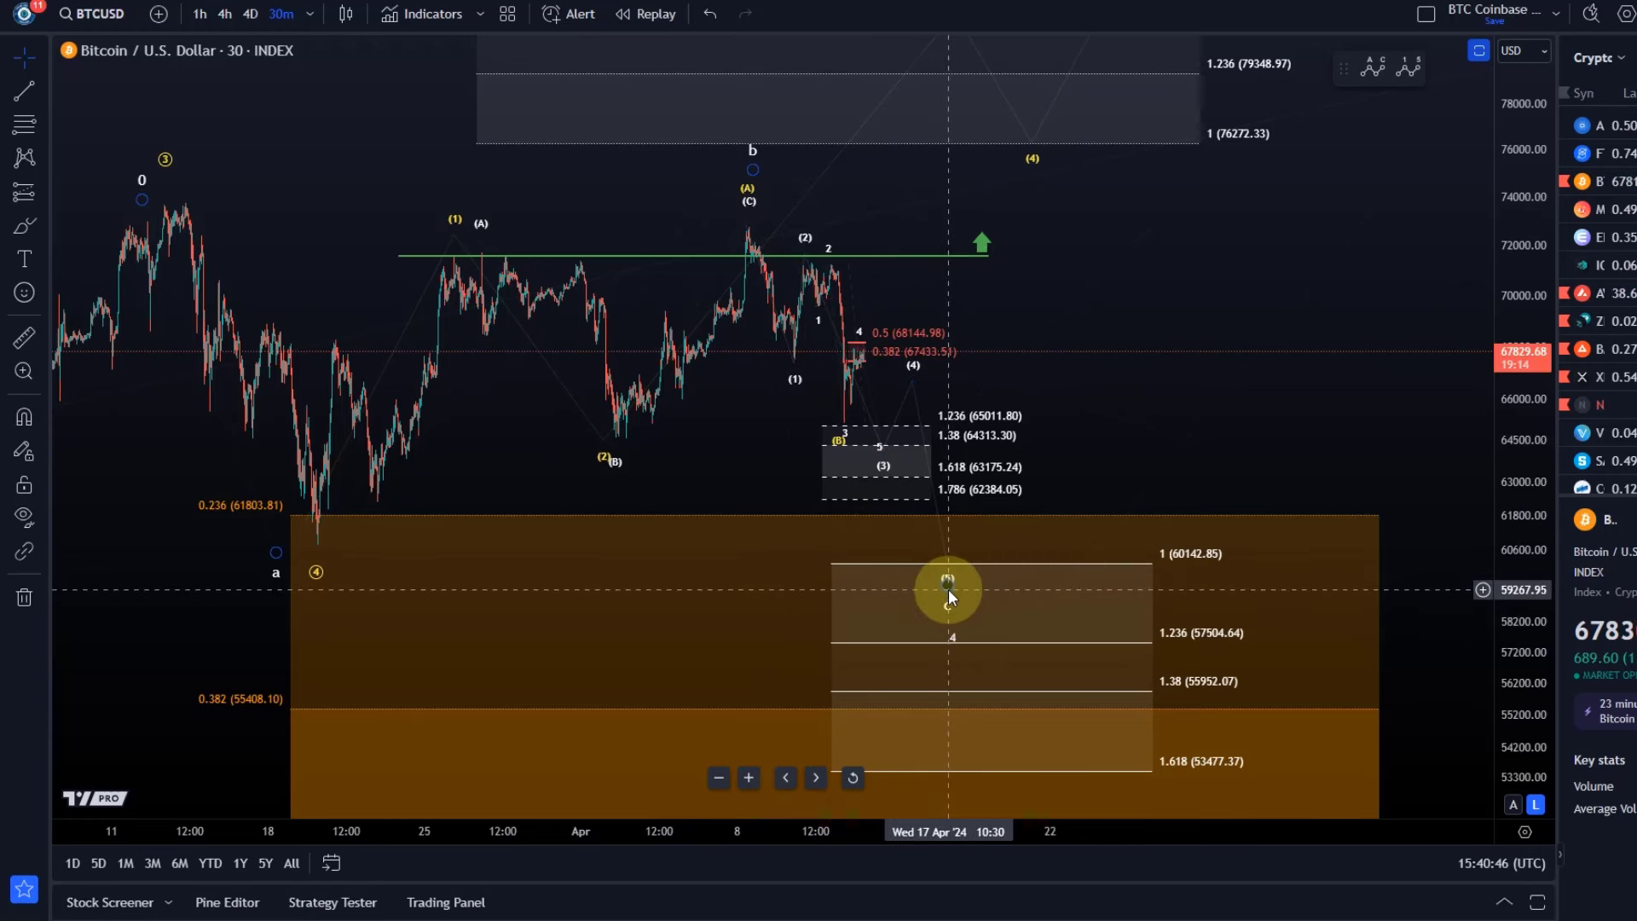
pyautogui.click(941, 587)
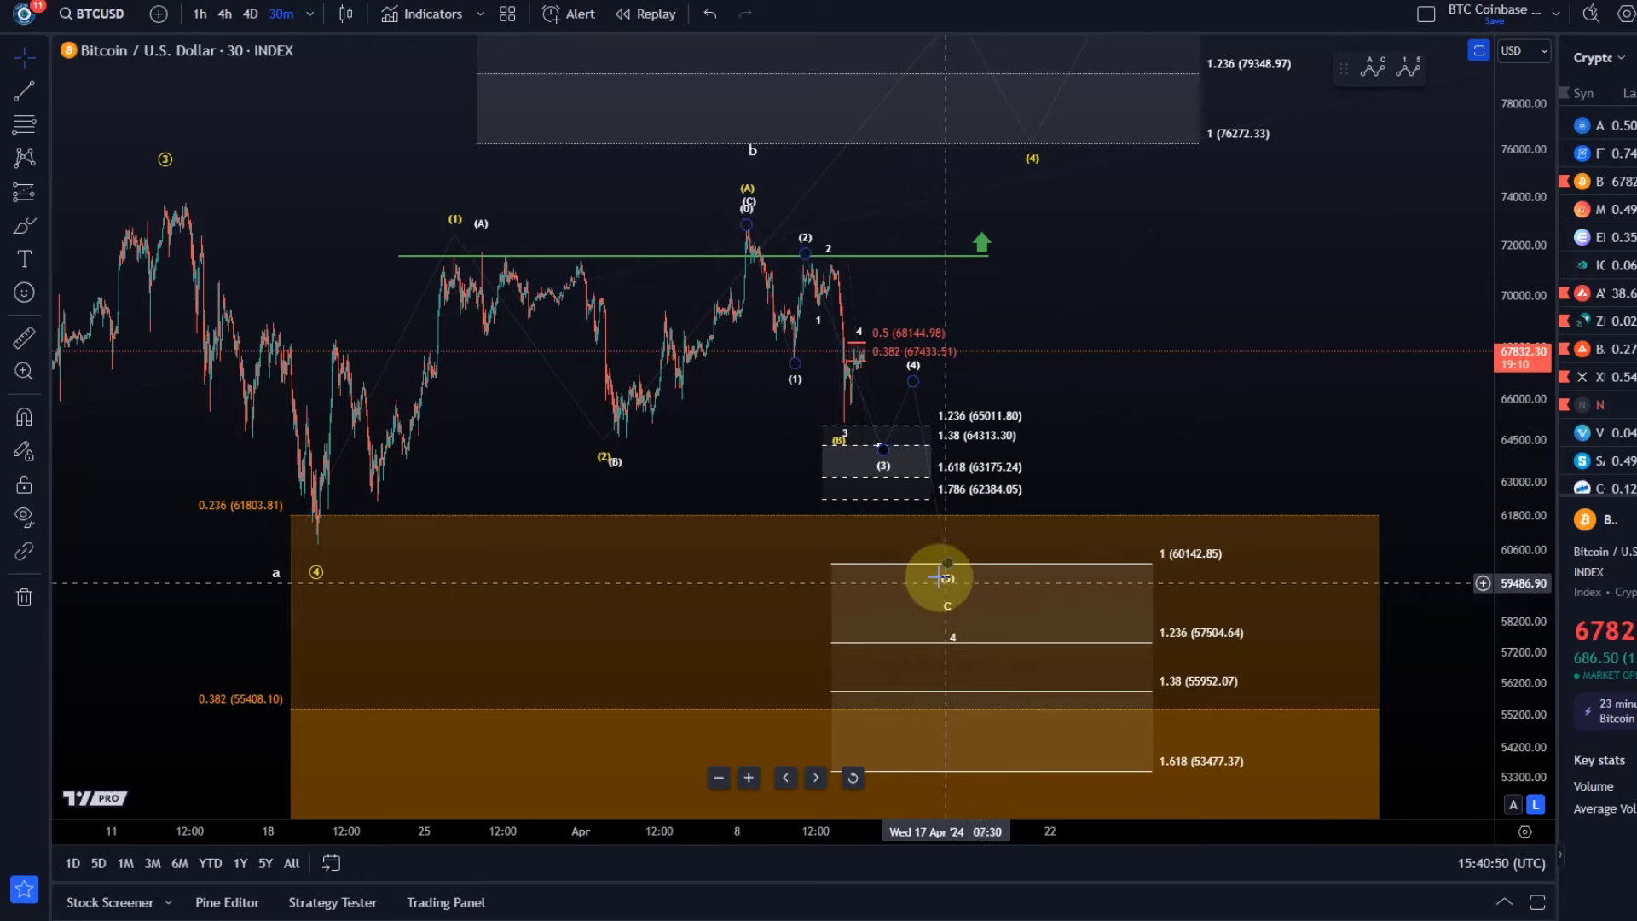
# Step: Examine the red wave 4 zone above the grey wave 5 support zone in close-up, and undo the last pattern change
pyautogui.moveTo(900, 341); pyautogui.dragTo(862, 356)
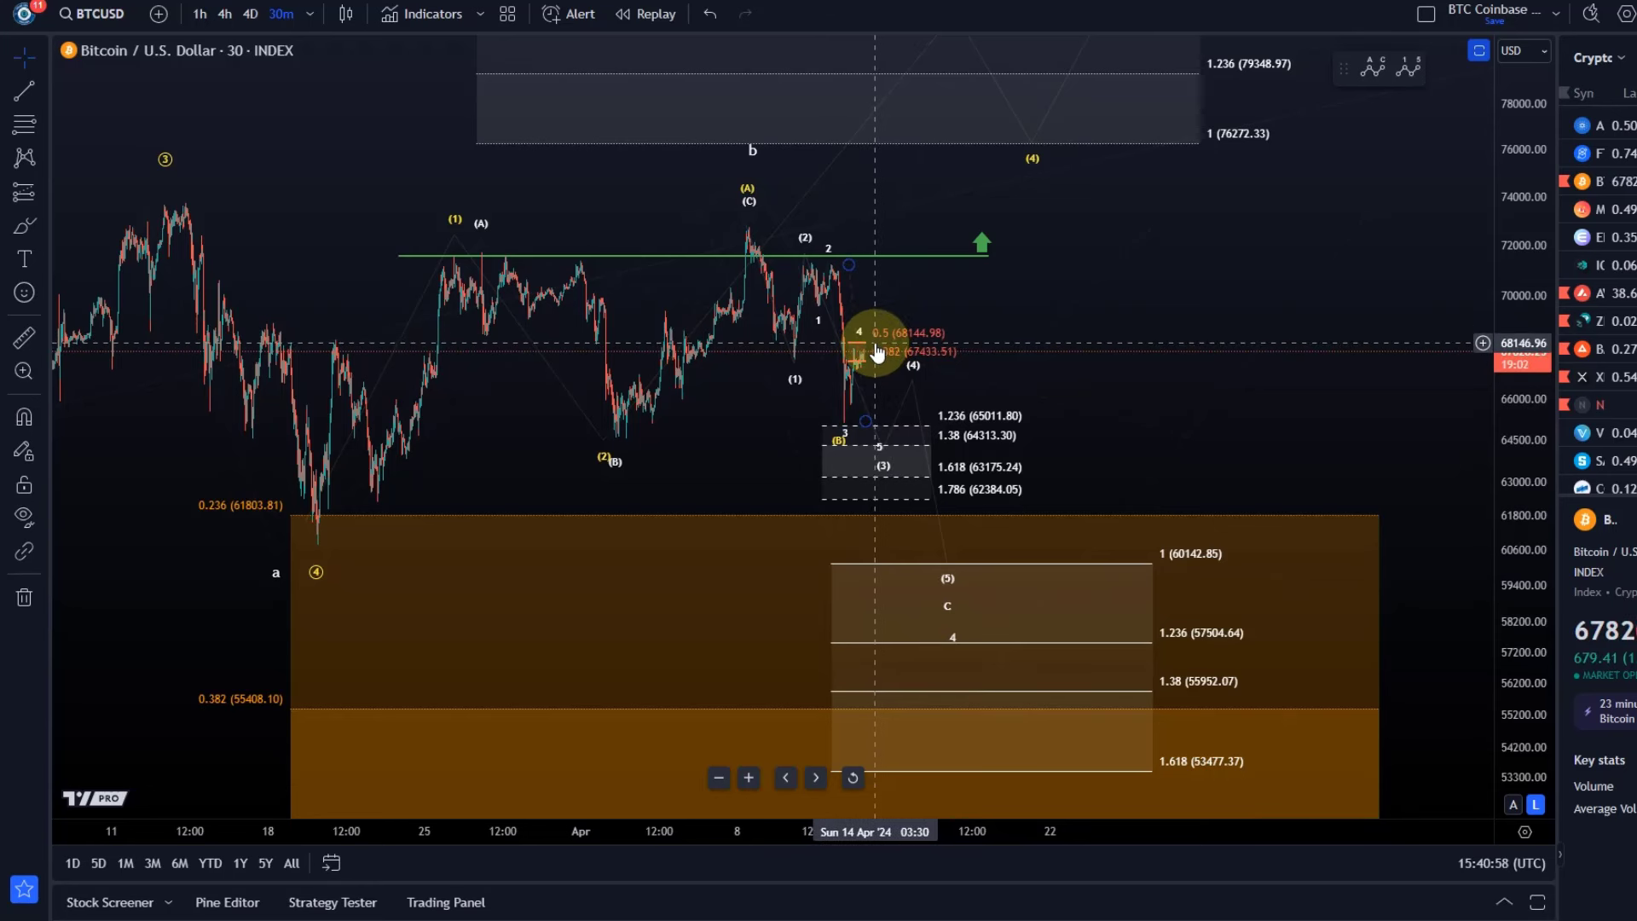
pyautogui.moveTo(868, 352); pyautogui.dragTo(892, 328)
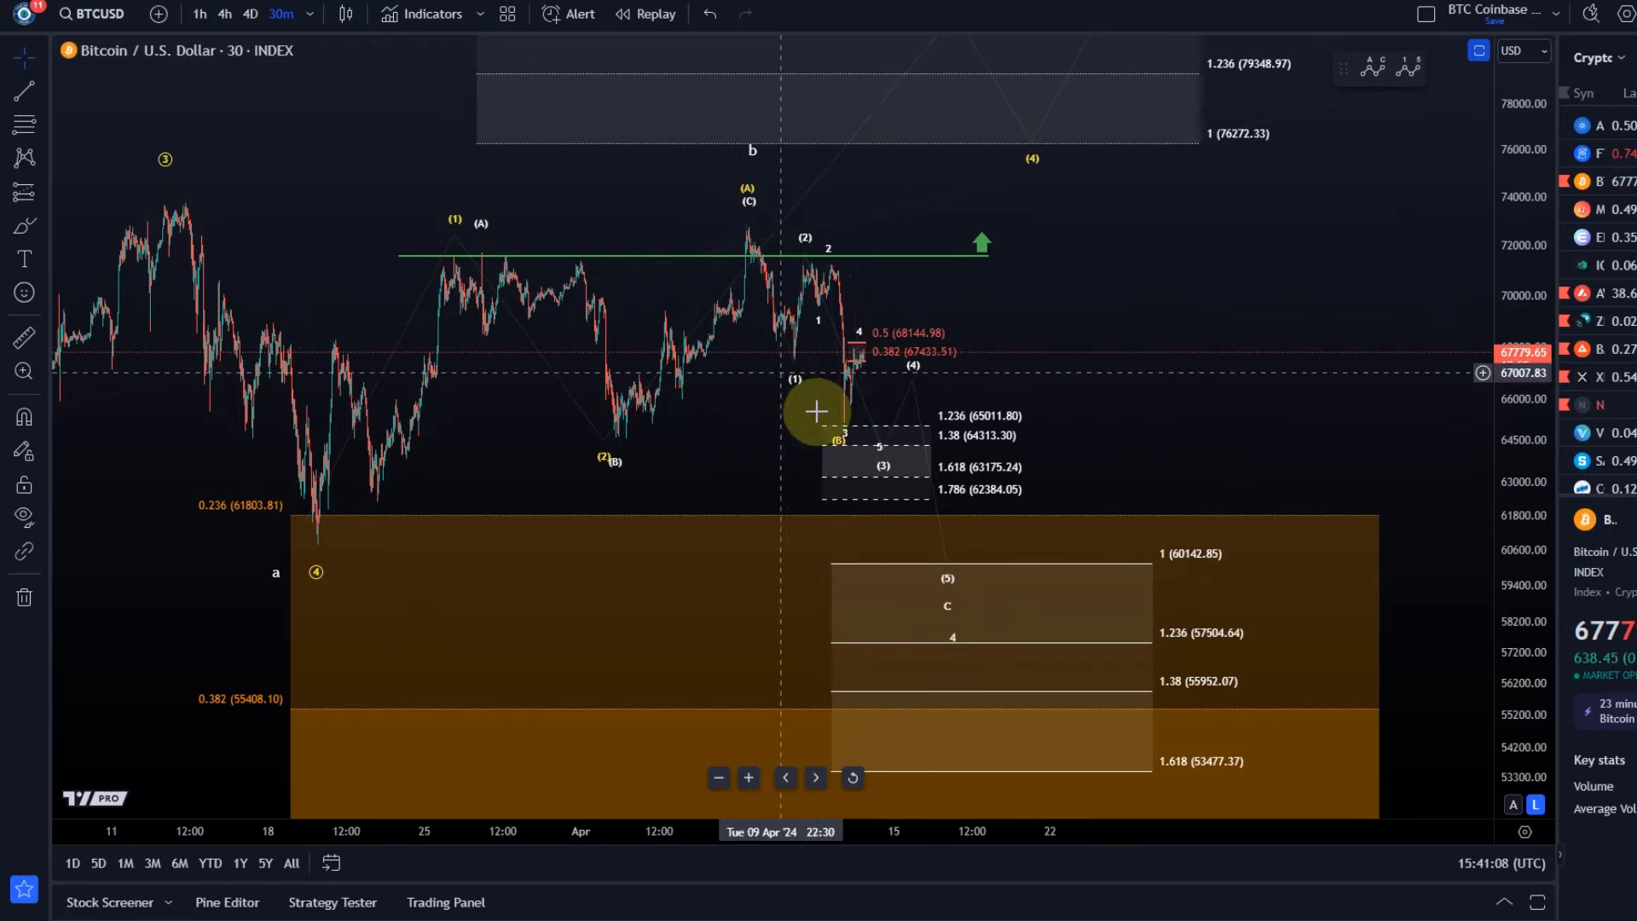
pyautogui.click(863, 376)
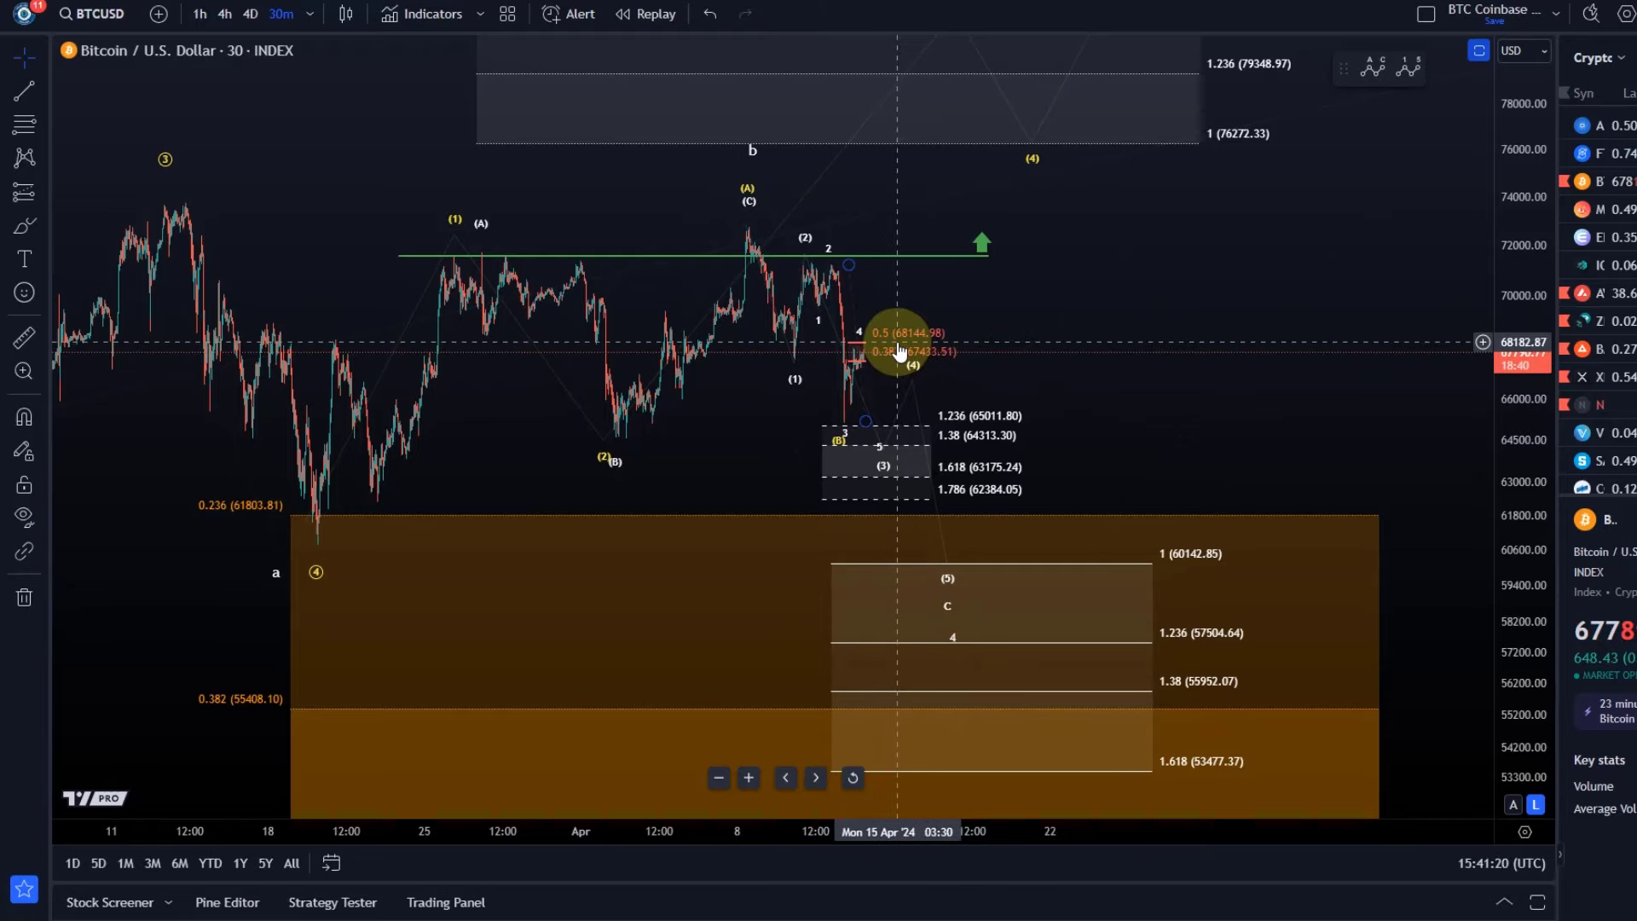
pyautogui.scroll(3, 432, 376)
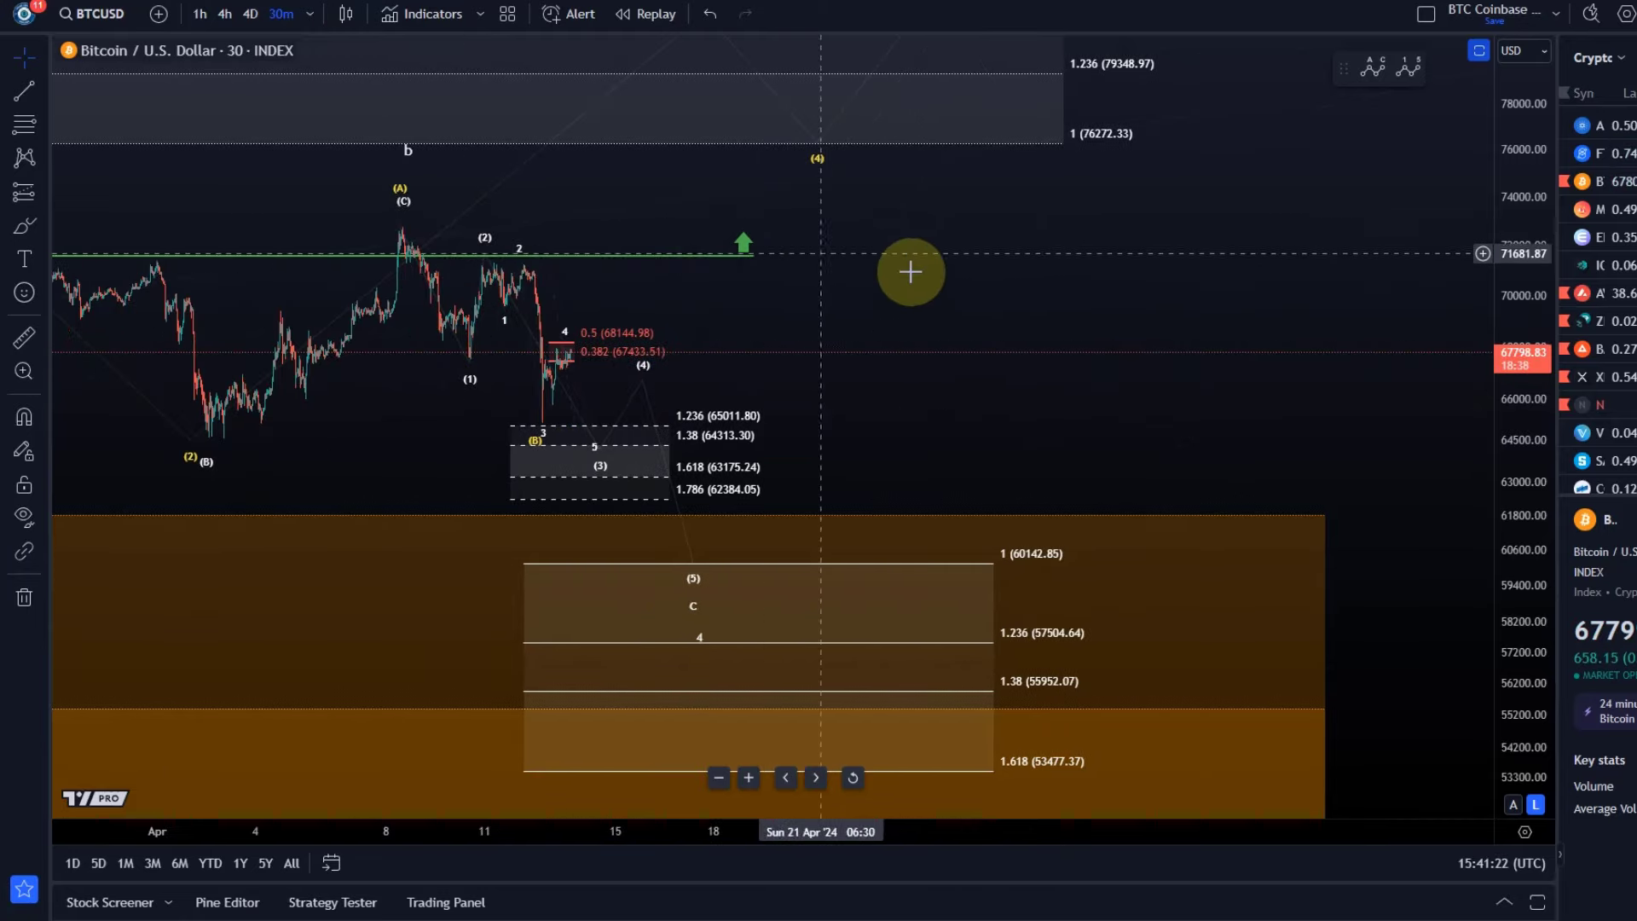
pyautogui.moveTo(980, 294); pyautogui.dragTo(1590, 312)
pyautogui.scroll(6, 911, 437)
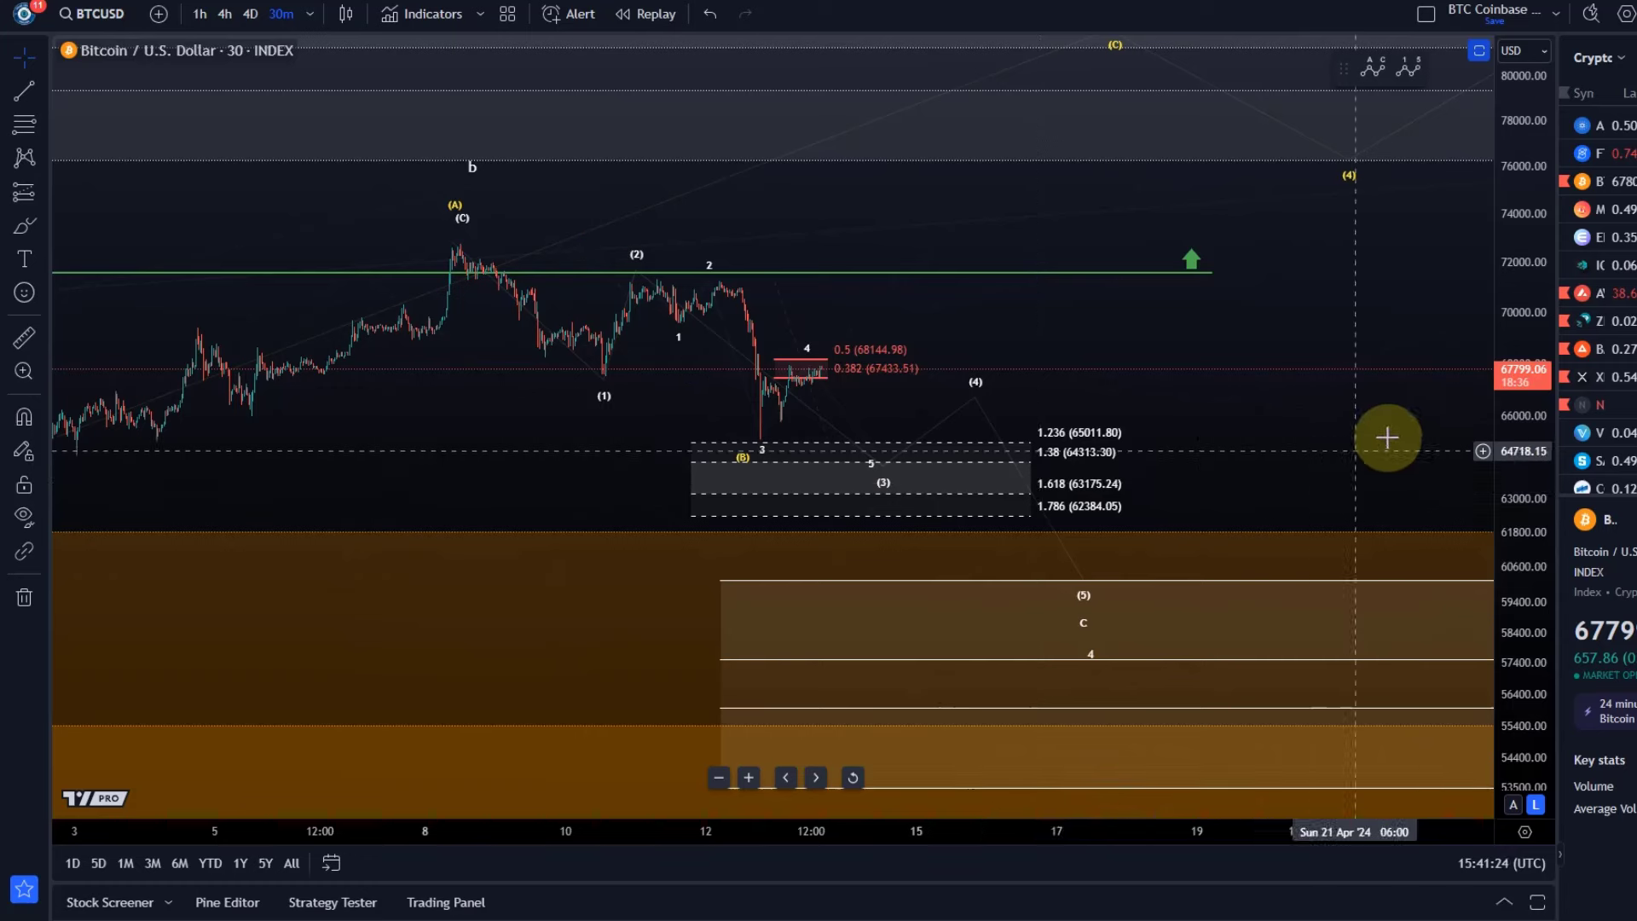
pyautogui.moveTo(1538, 522); pyautogui.dragTo(1449, 29)
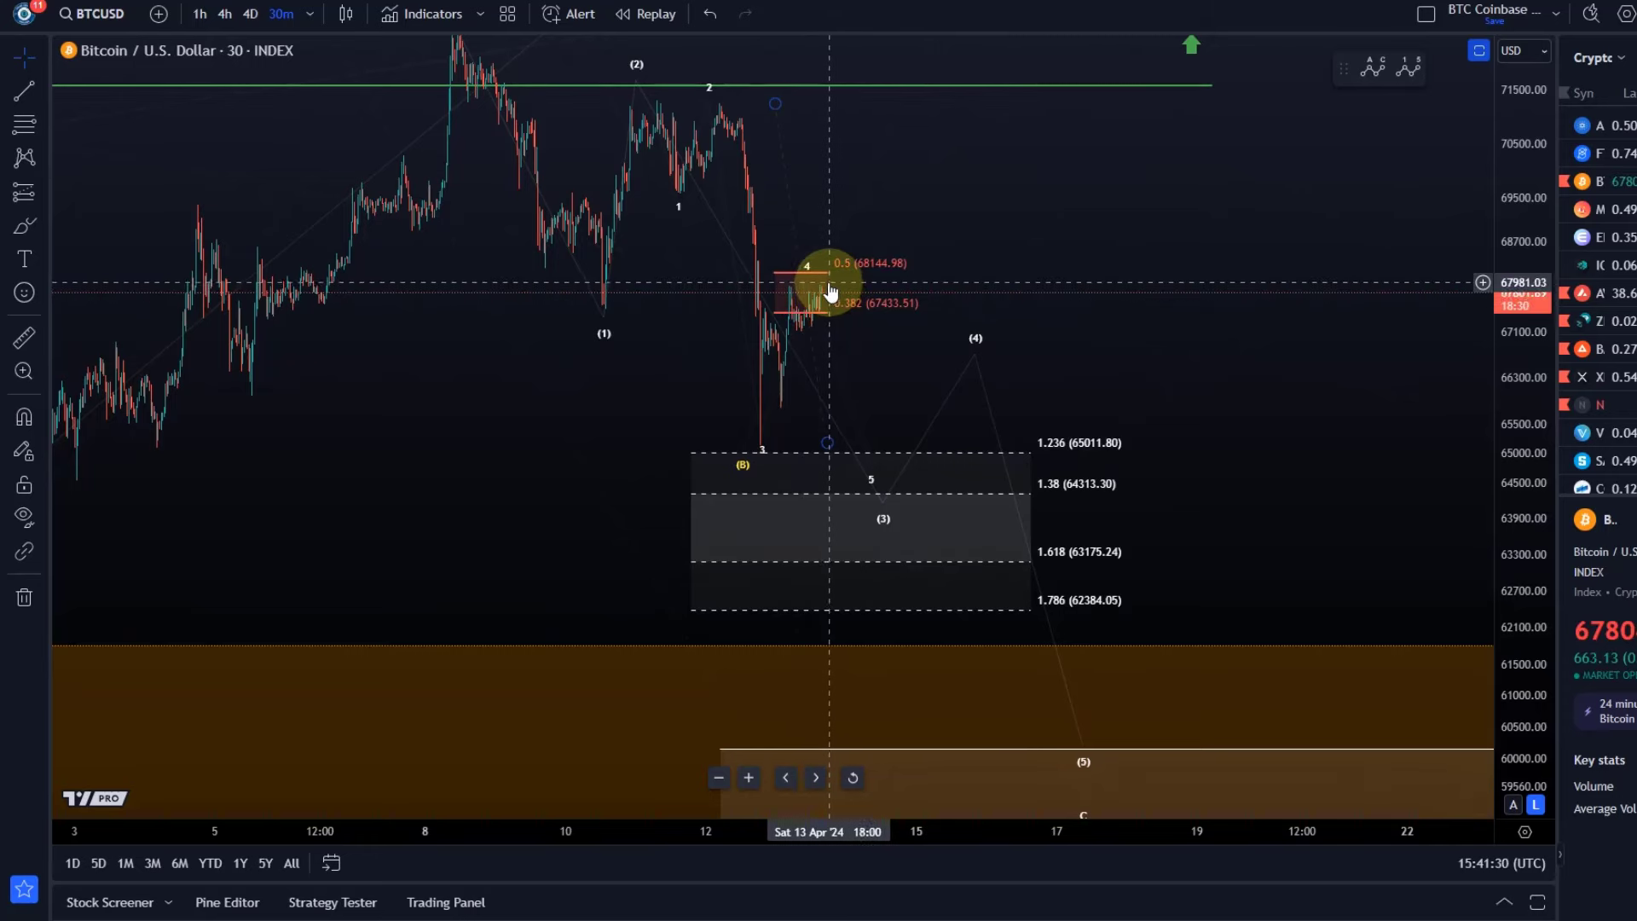
pyautogui.moveTo(883, 153)
pyautogui.mouseDown()
pyautogui.moveTo(969, 296)
pyautogui.moveTo(937, 226)
pyautogui.mouseUp()
pyautogui.click(707, 13)
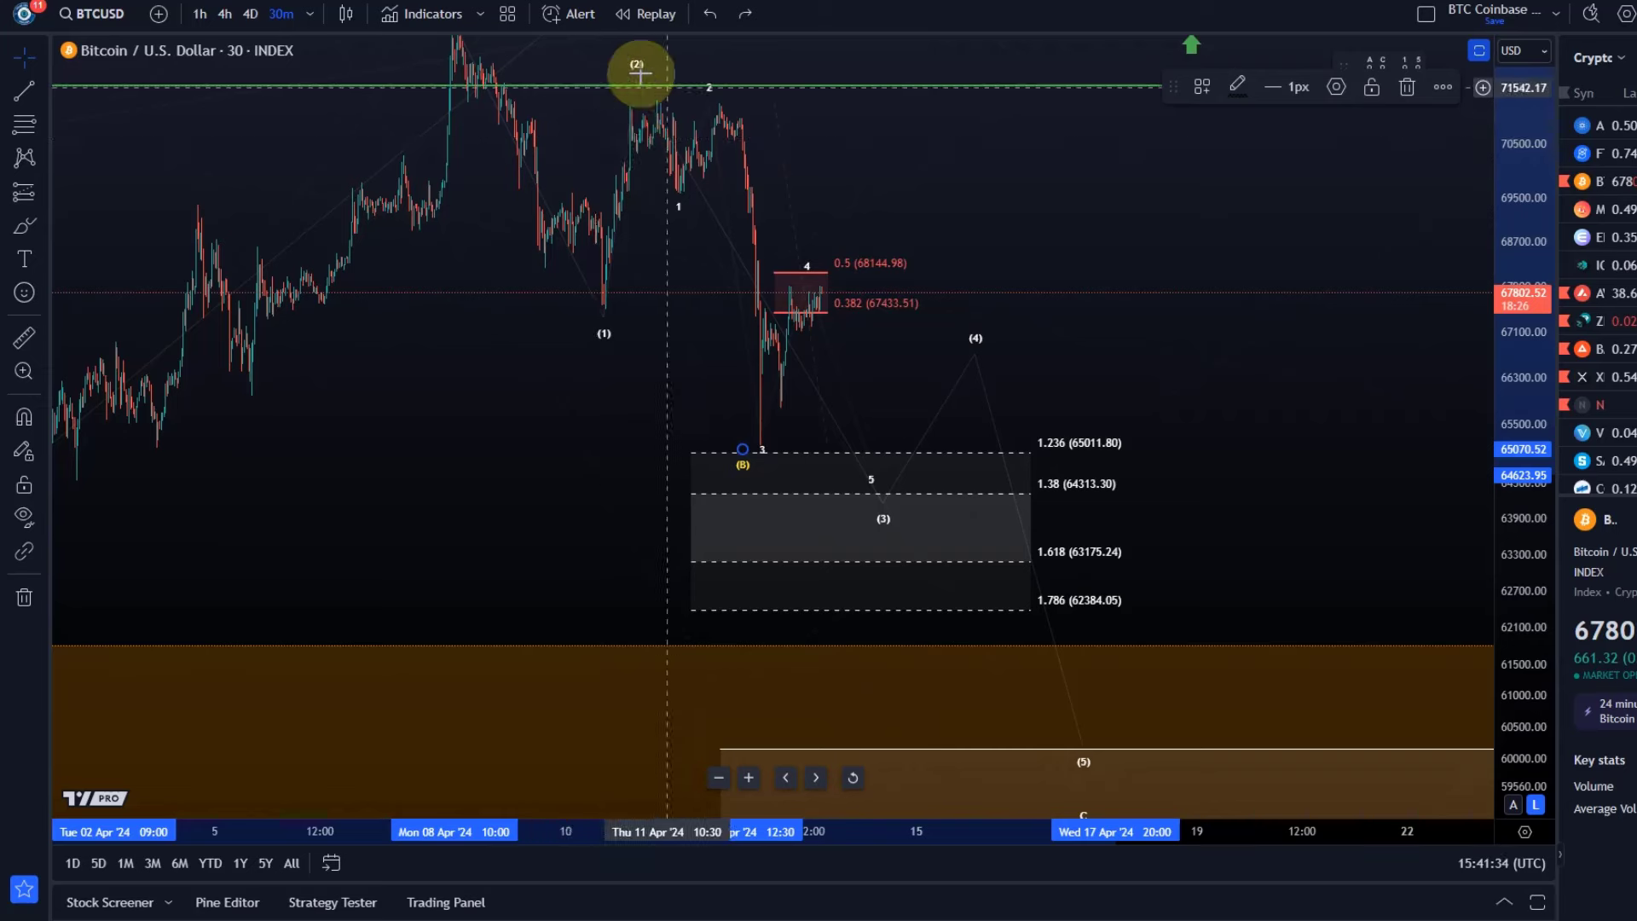
# Step: Review the green resistance line above white (2) against the grey support zone and the wider yellow and white wave counts
pyautogui.moveTo(1140, 196); pyautogui.dragTo(1053, 177)
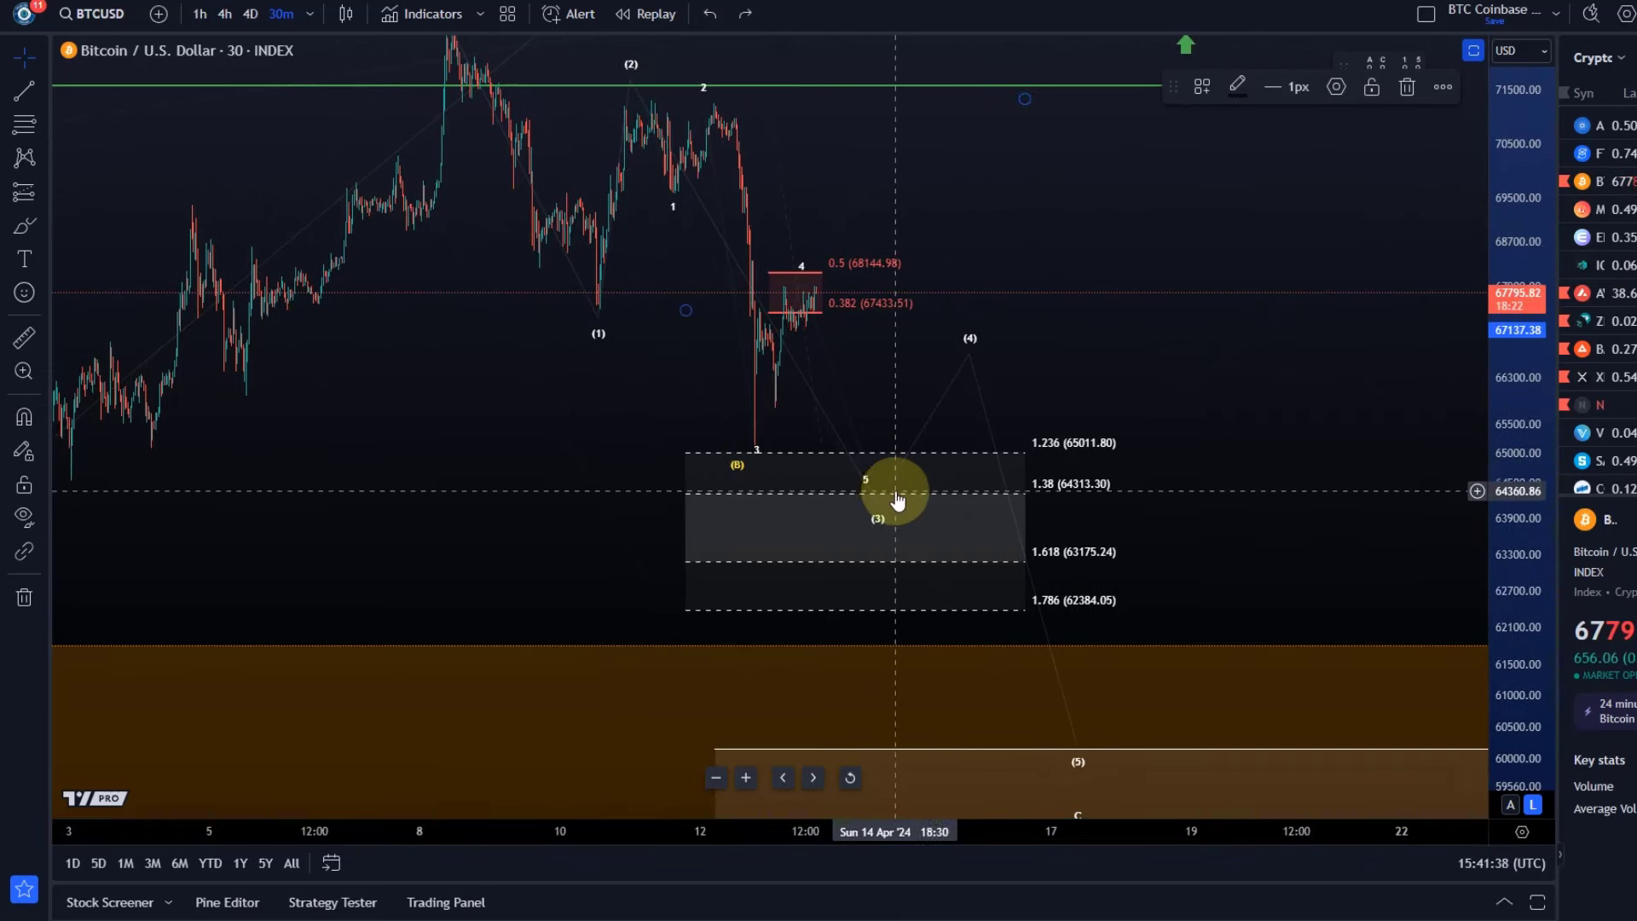
pyautogui.moveTo(1330, 554); pyautogui.dragTo(1280, 665)
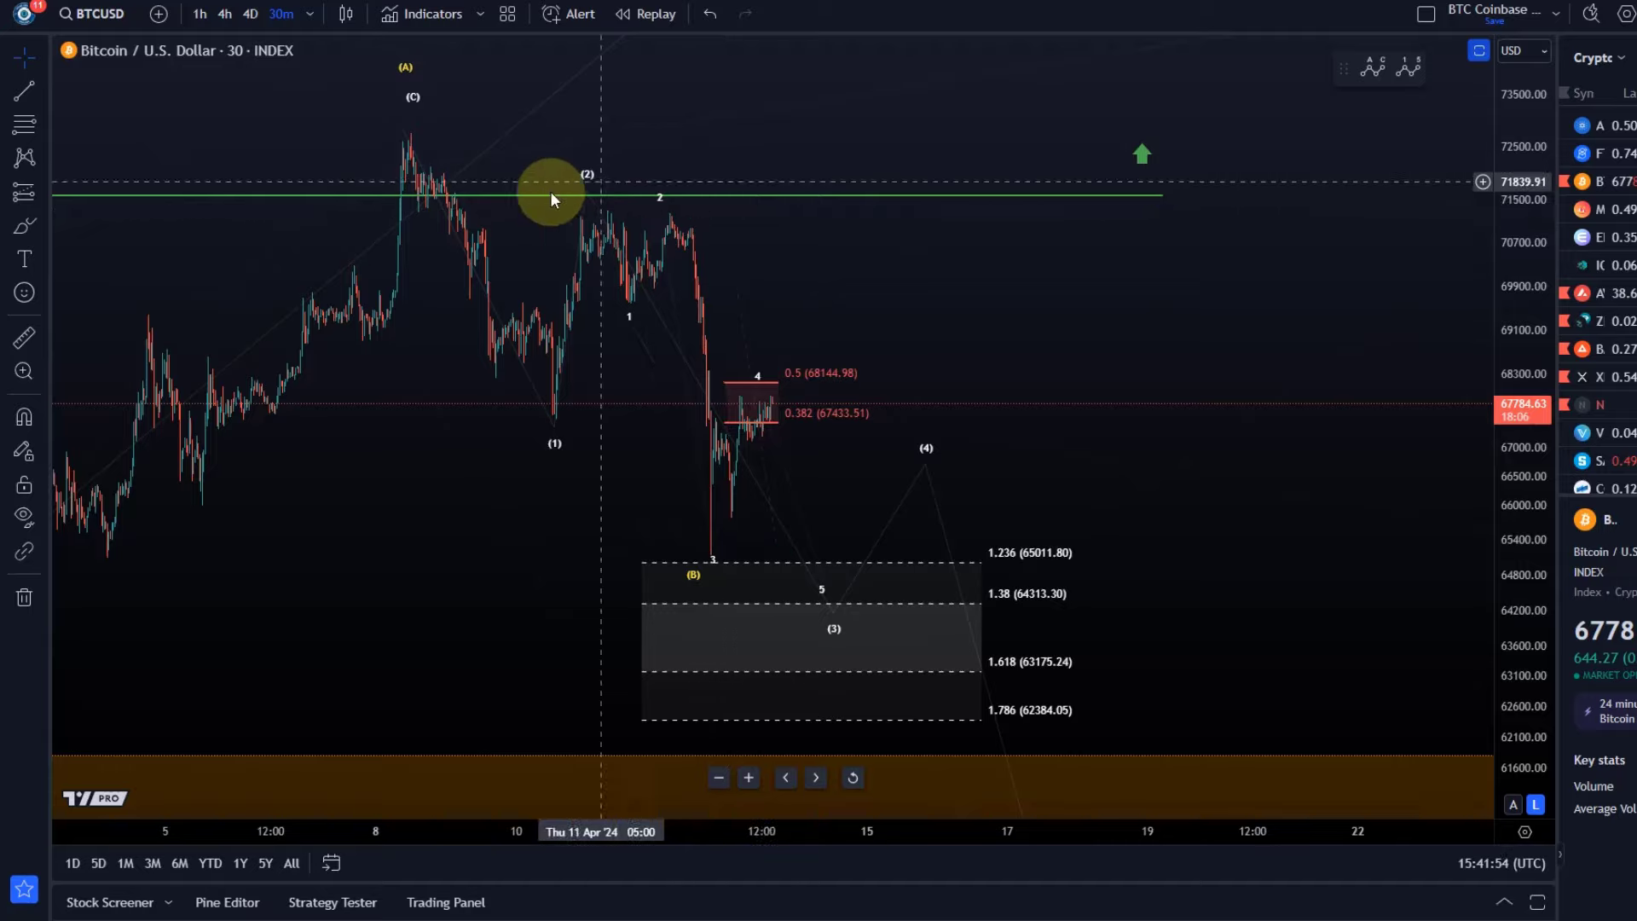
pyautogui.scroll(-3, 731, 410)
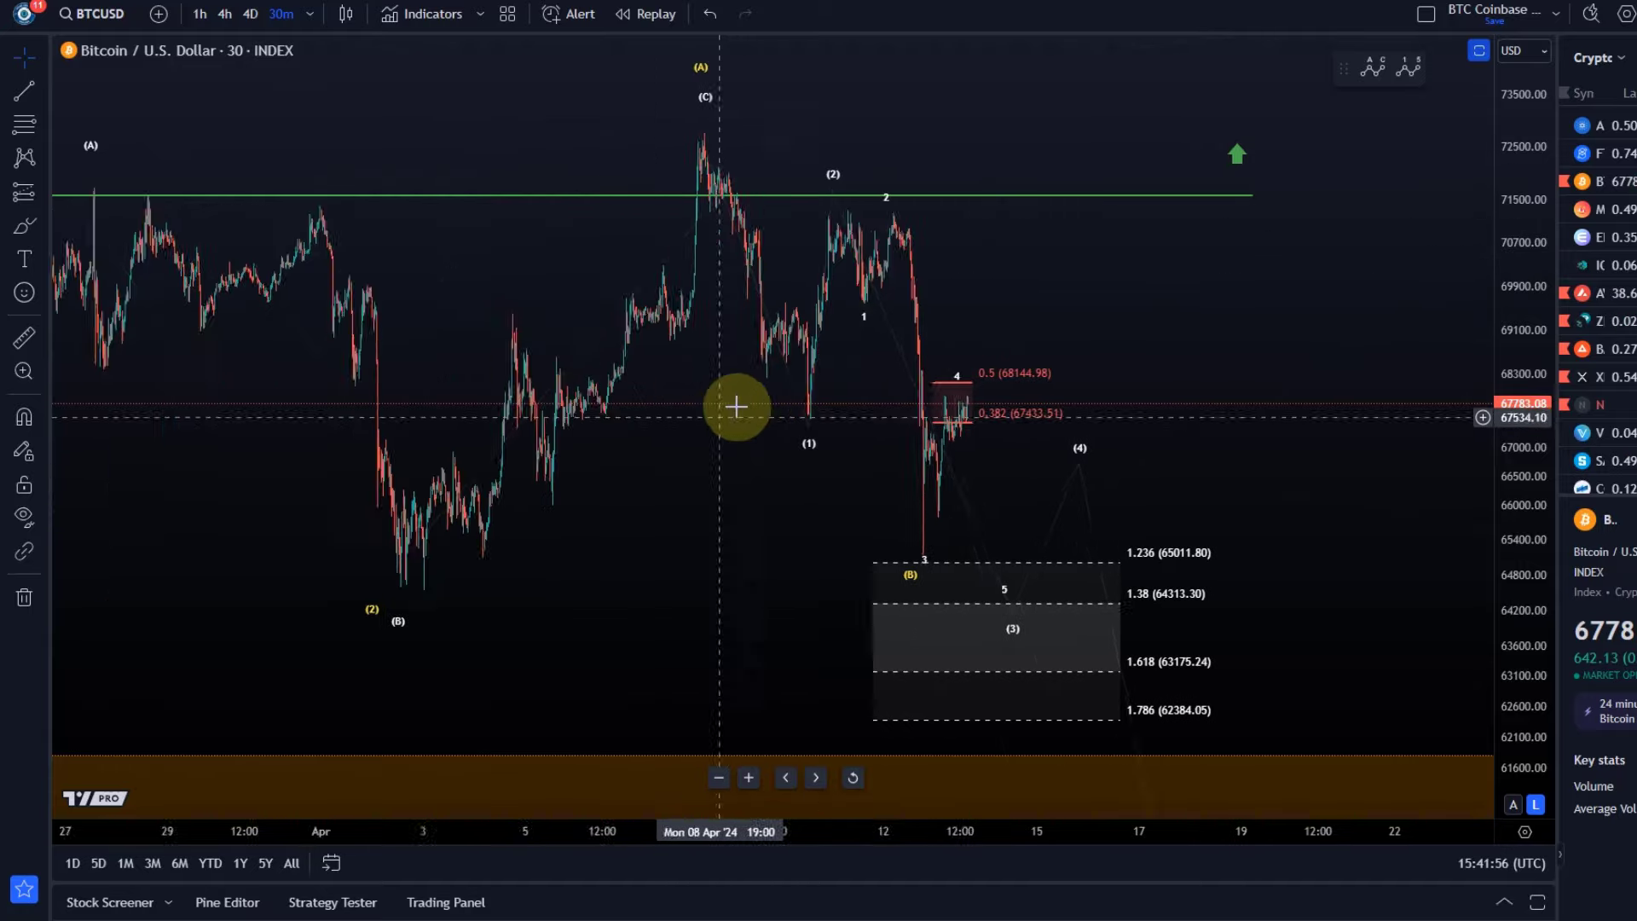
pyautogui.moveTo(1504, 151); pyautogui.dragTo(1602, 644)
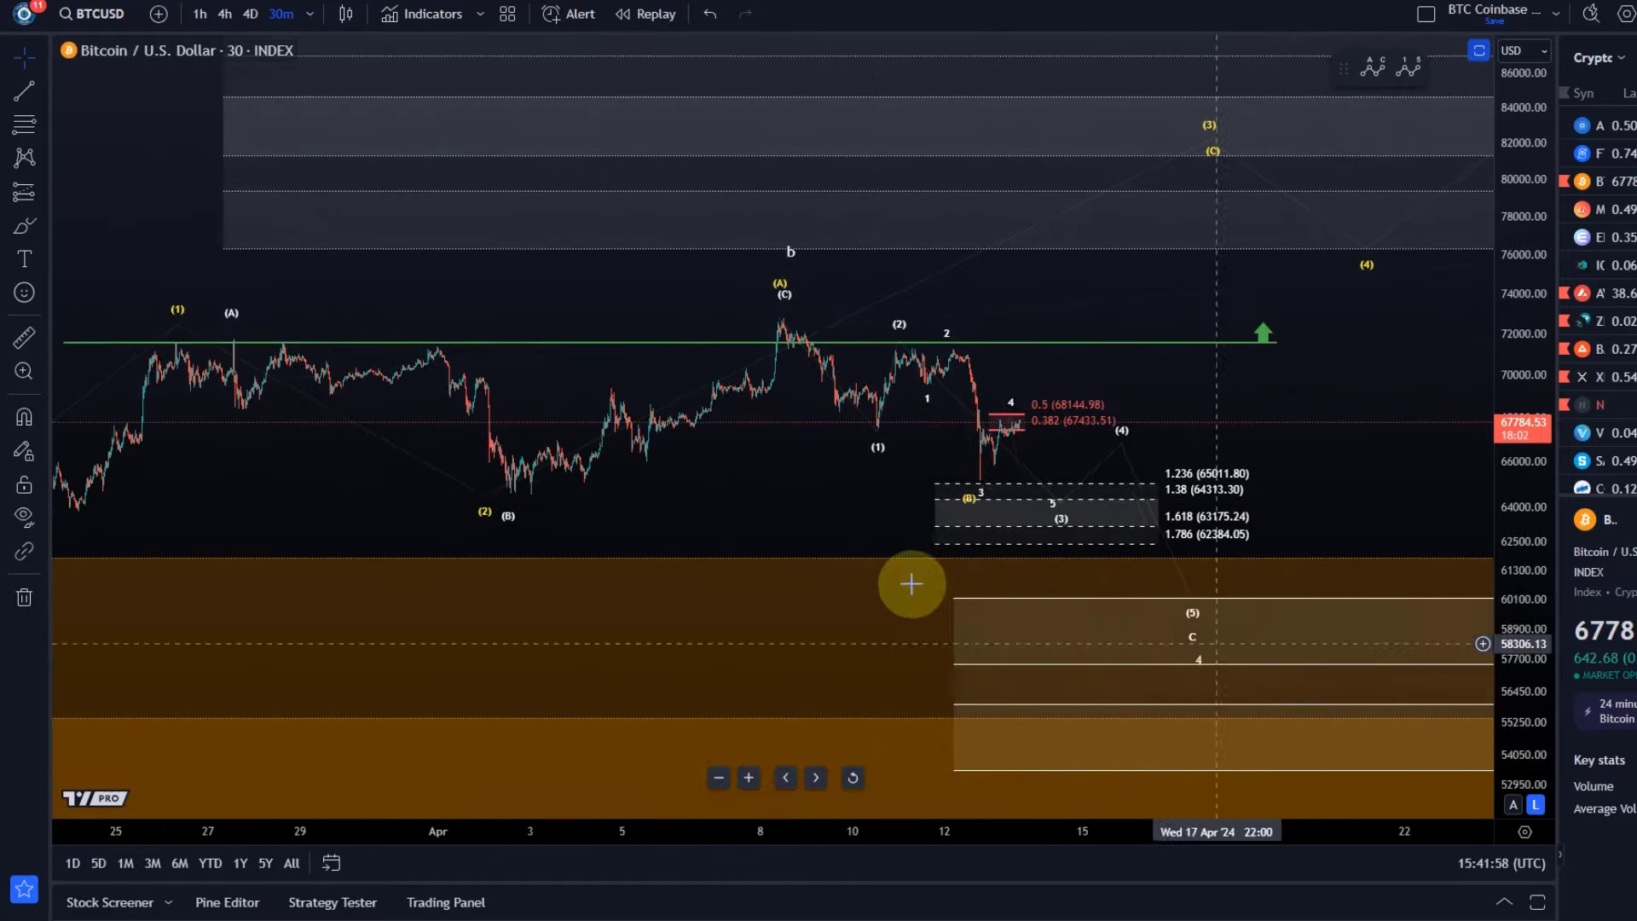
pyautogui.scroll(-5, 909, 578)
pyautogui.moveTo(1027, 622); pyautogui.dragTo(674, 577)
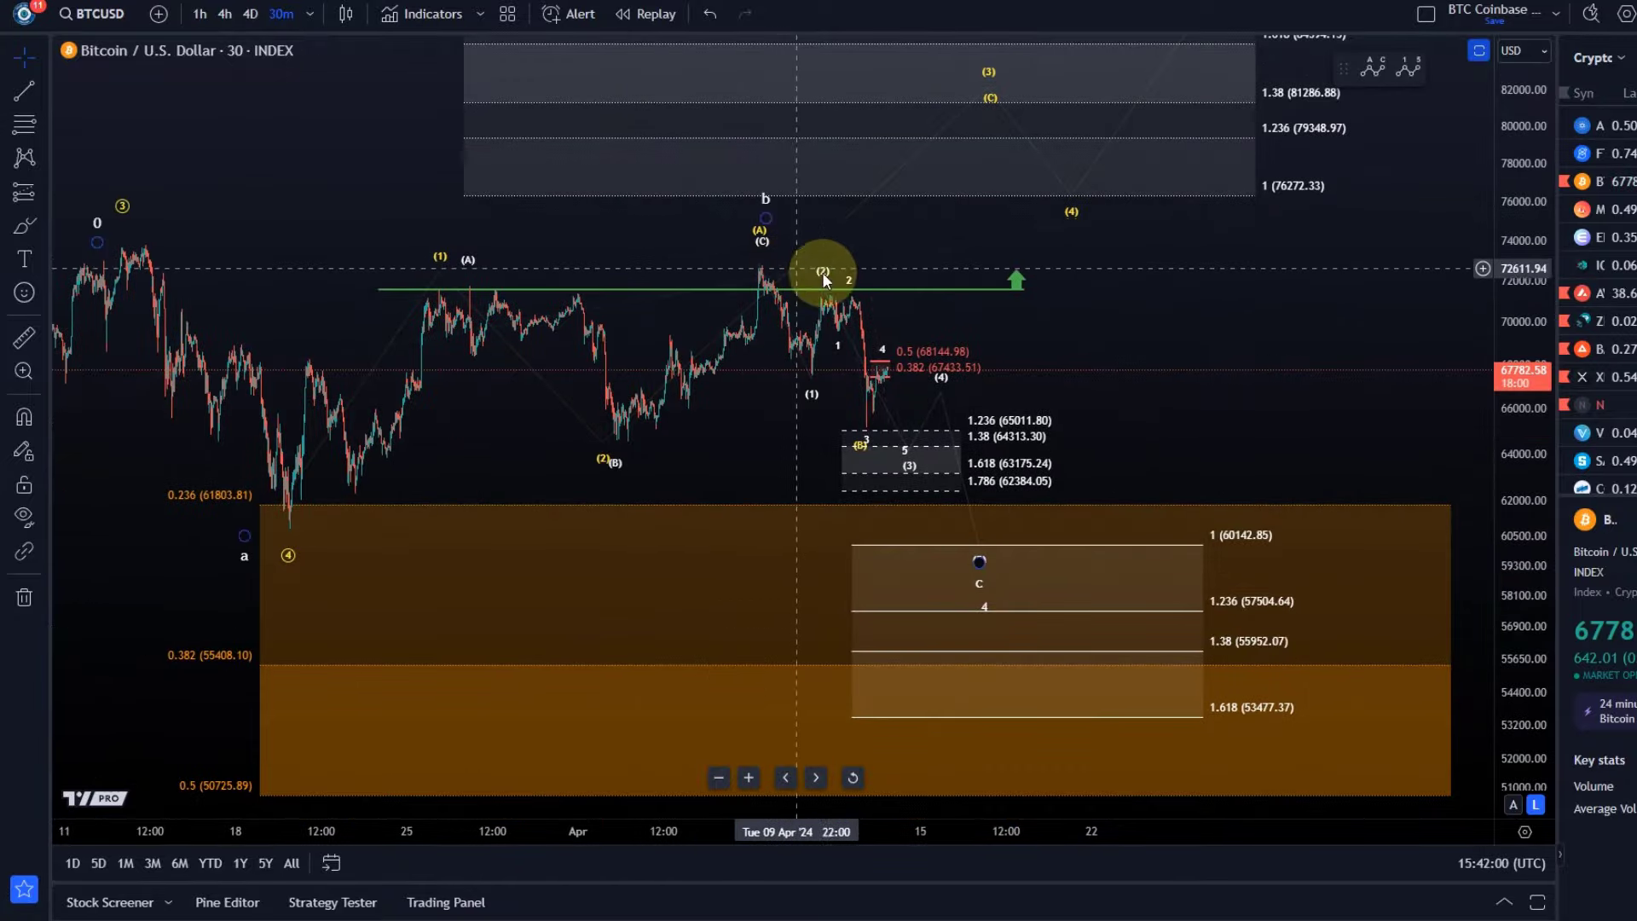